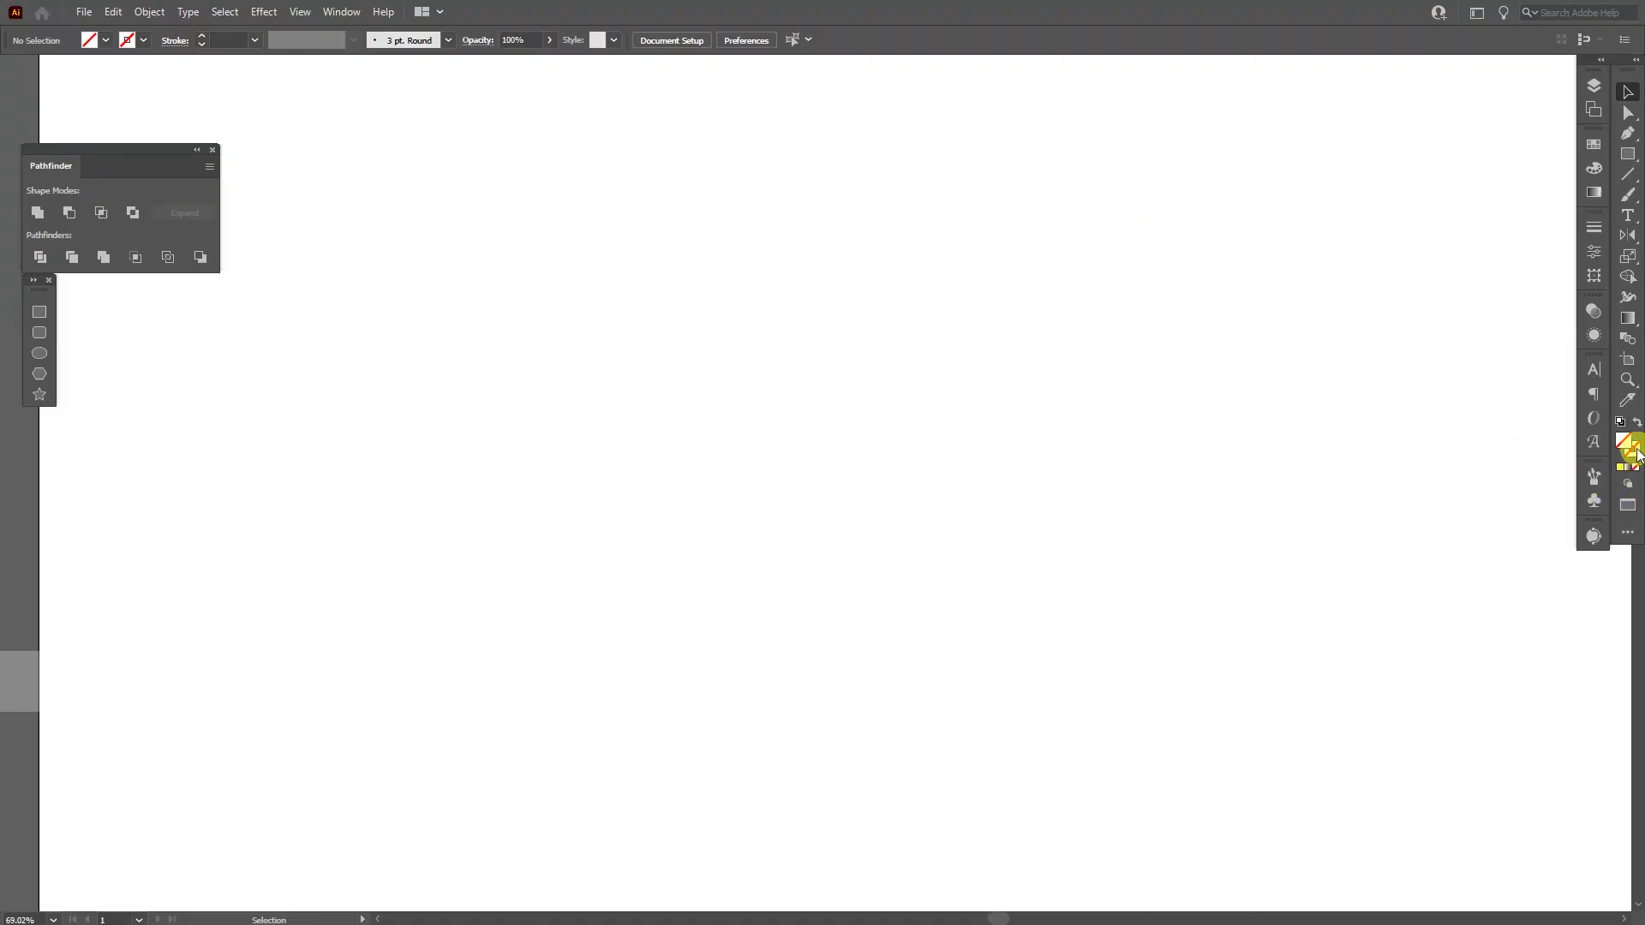
Set a black stroke and draw a circle left of the page centre with the Ellipse Tool
left_click(1635, 453)
left_click(1389, 254)
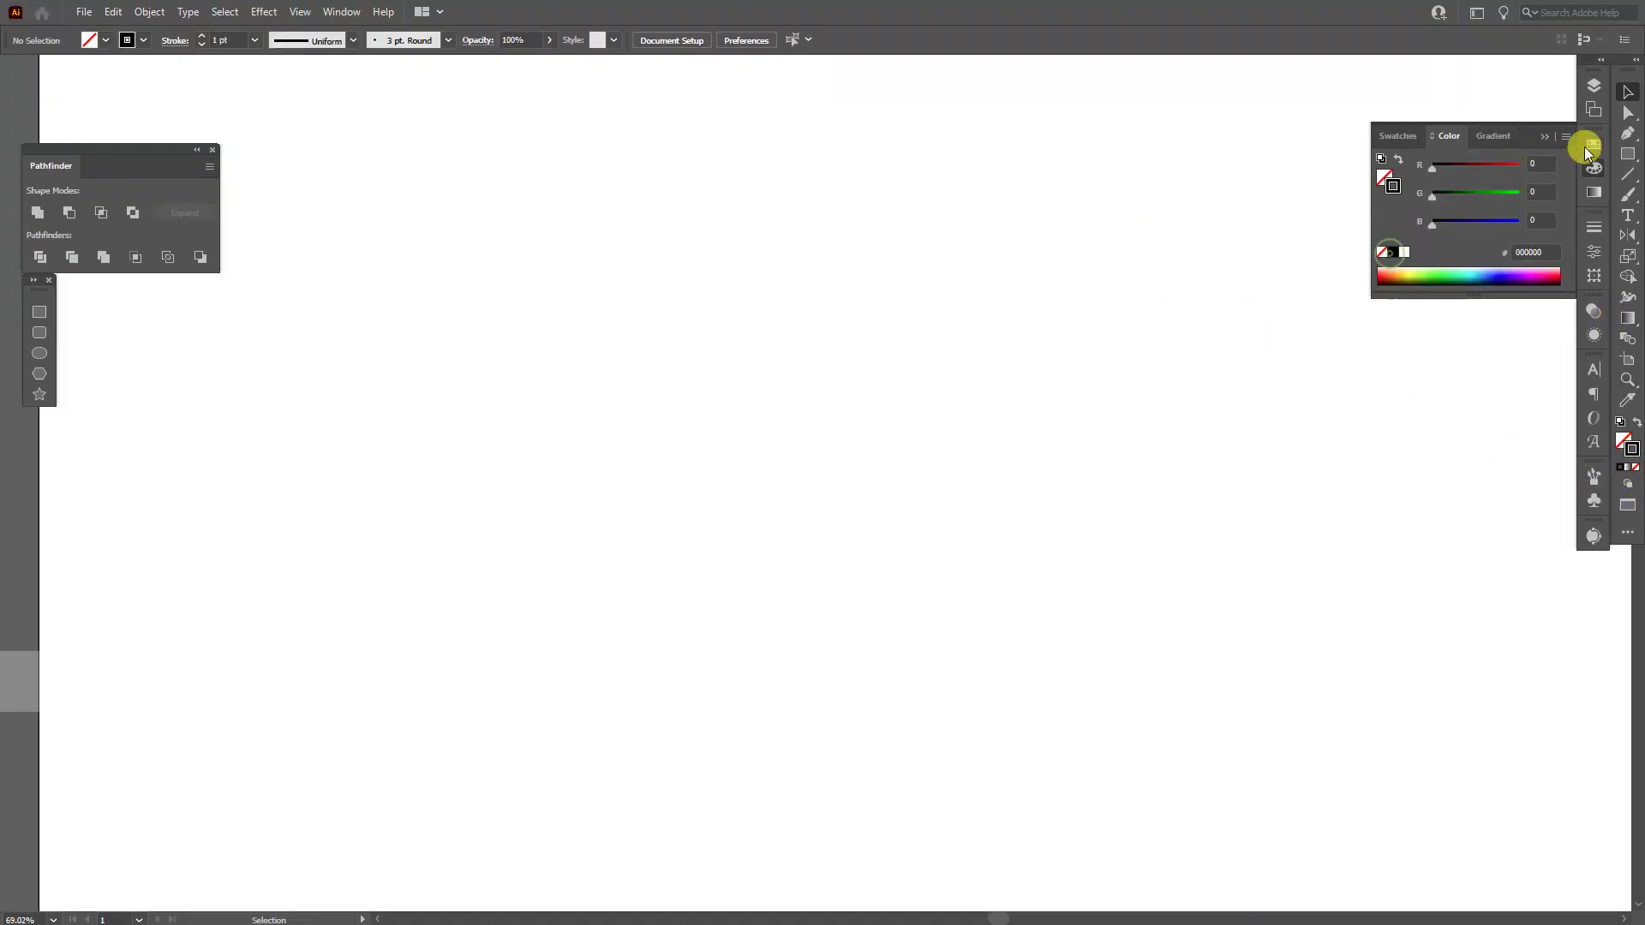
left_click(1541, 140)
left_click(1627, 154)
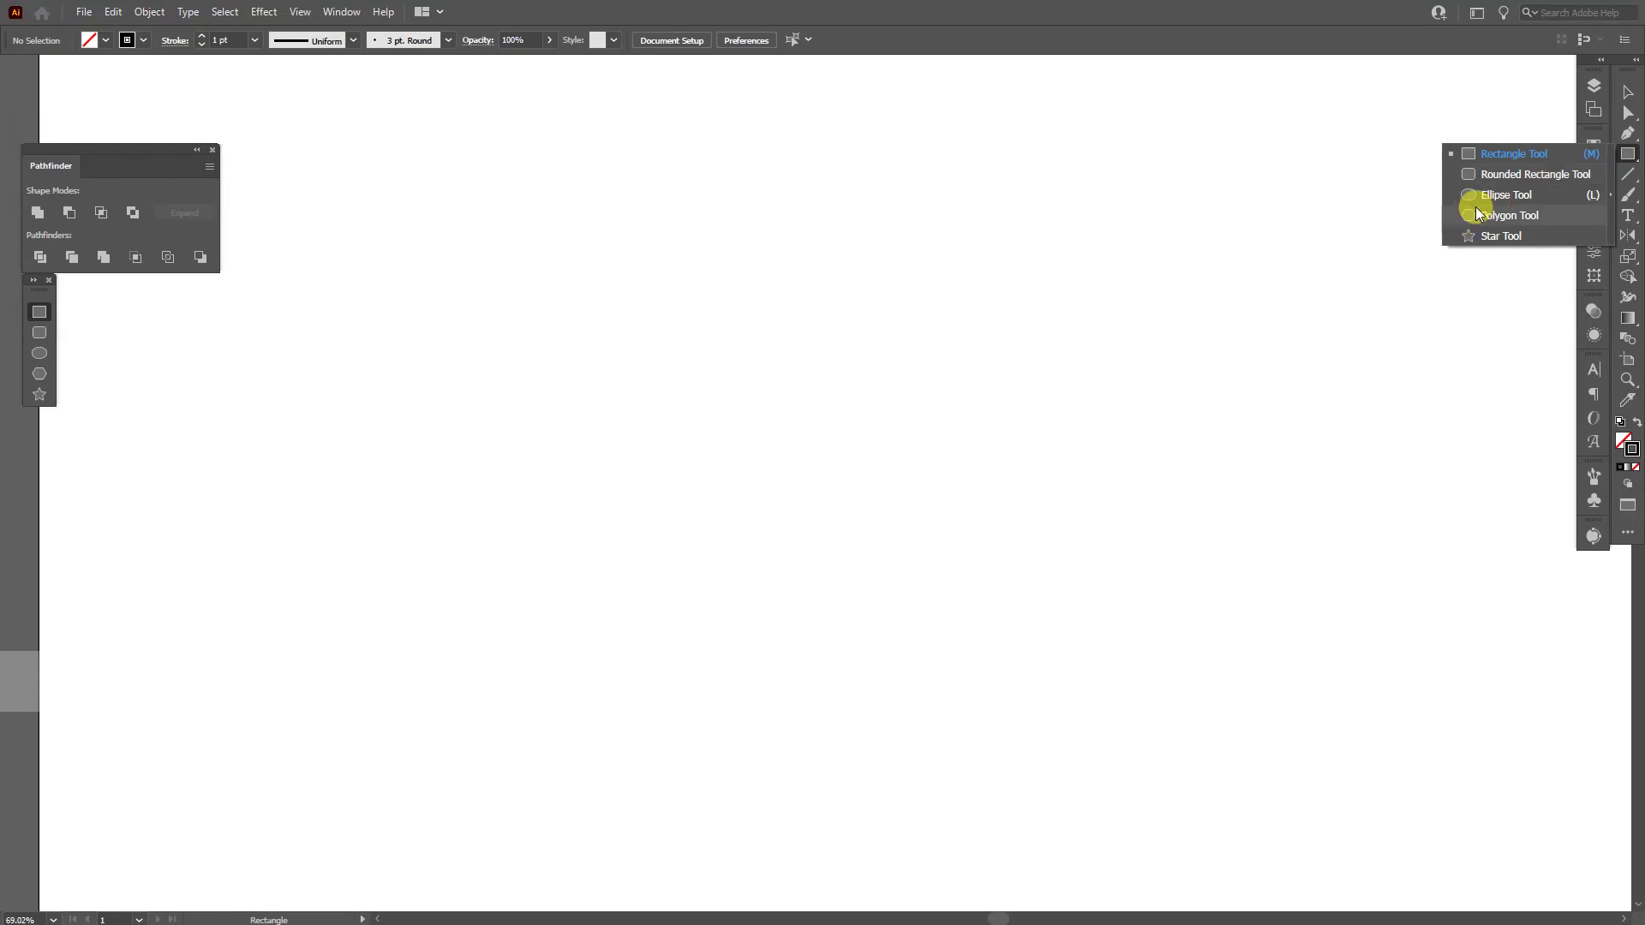
left_click(1508, 197)
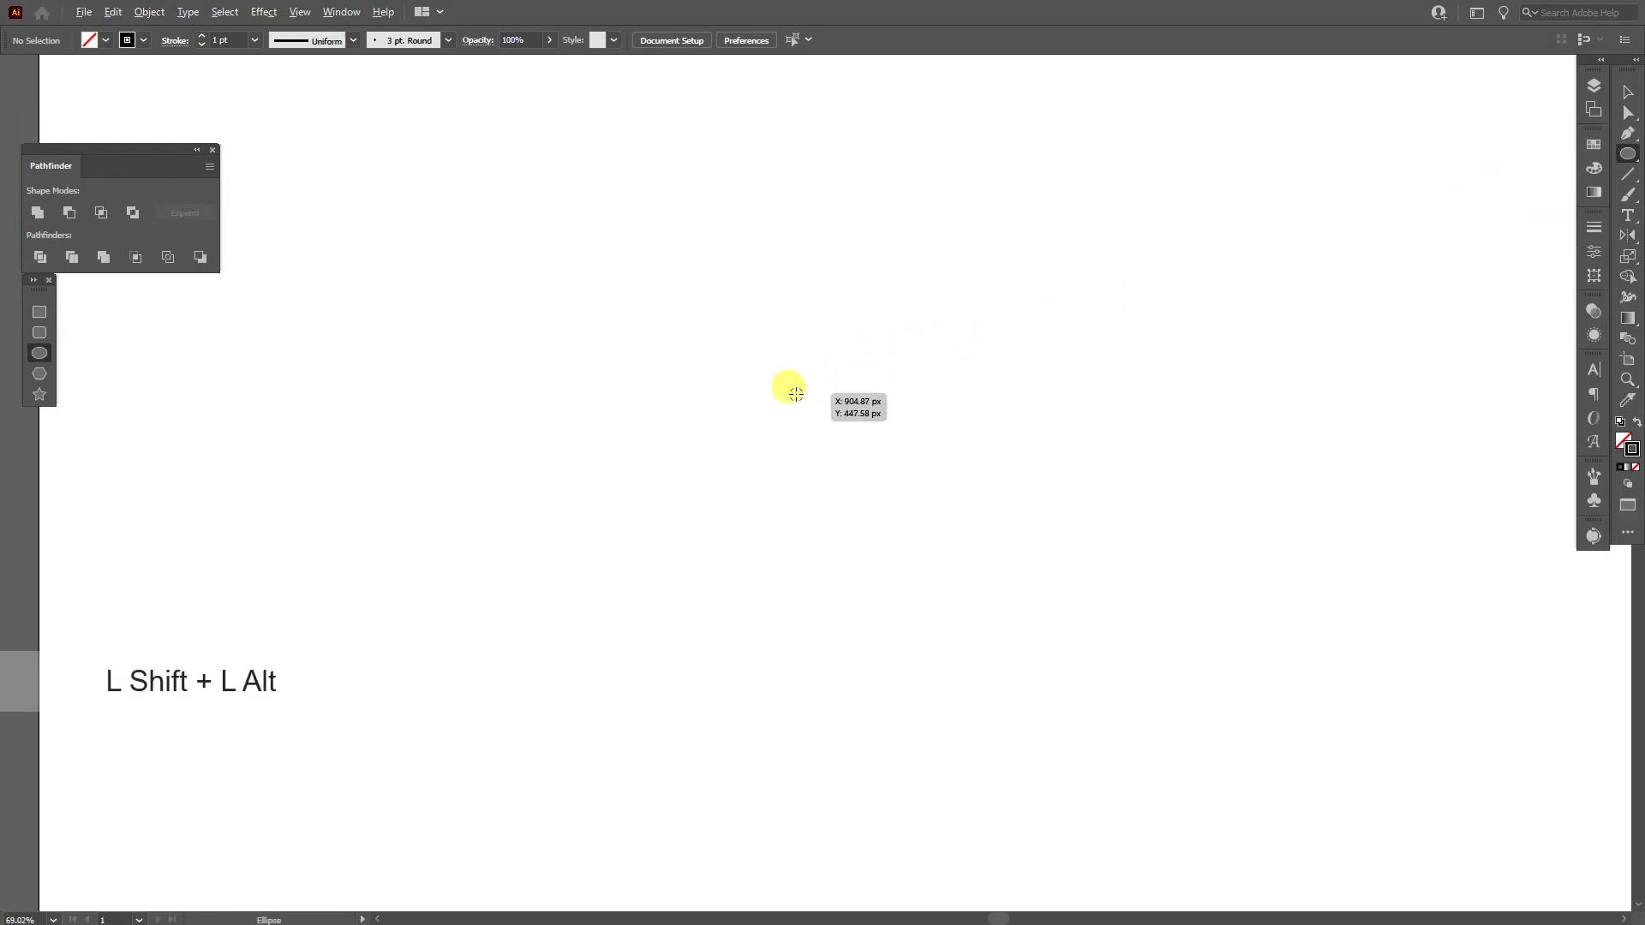
mouse_move(787, 424)
left_mouse_down()
mouse_move(980, 489)
mouse_move(815, 485)
mouse_move(1087, 477)
mouse_move(1061, 485)
left_mouse_up()
Alt-drag an overlapping copy, intersect both circles into a lens, and enlarge the lens
left_click_drag(1224, 633, 651, 355)
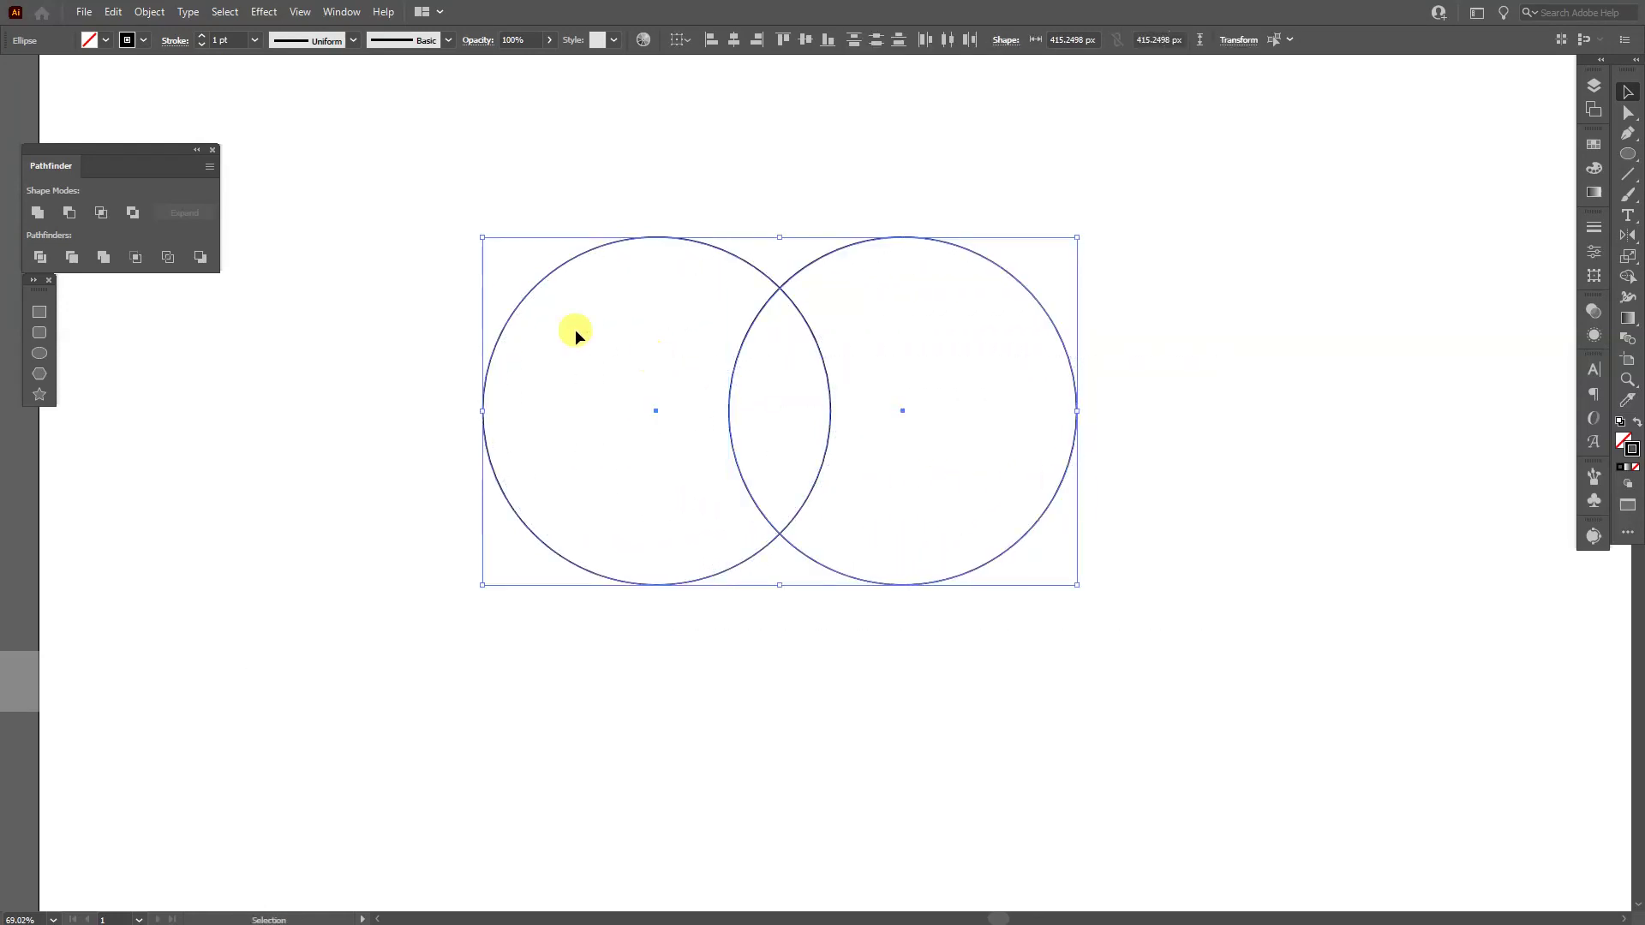
left_click(101, 213)
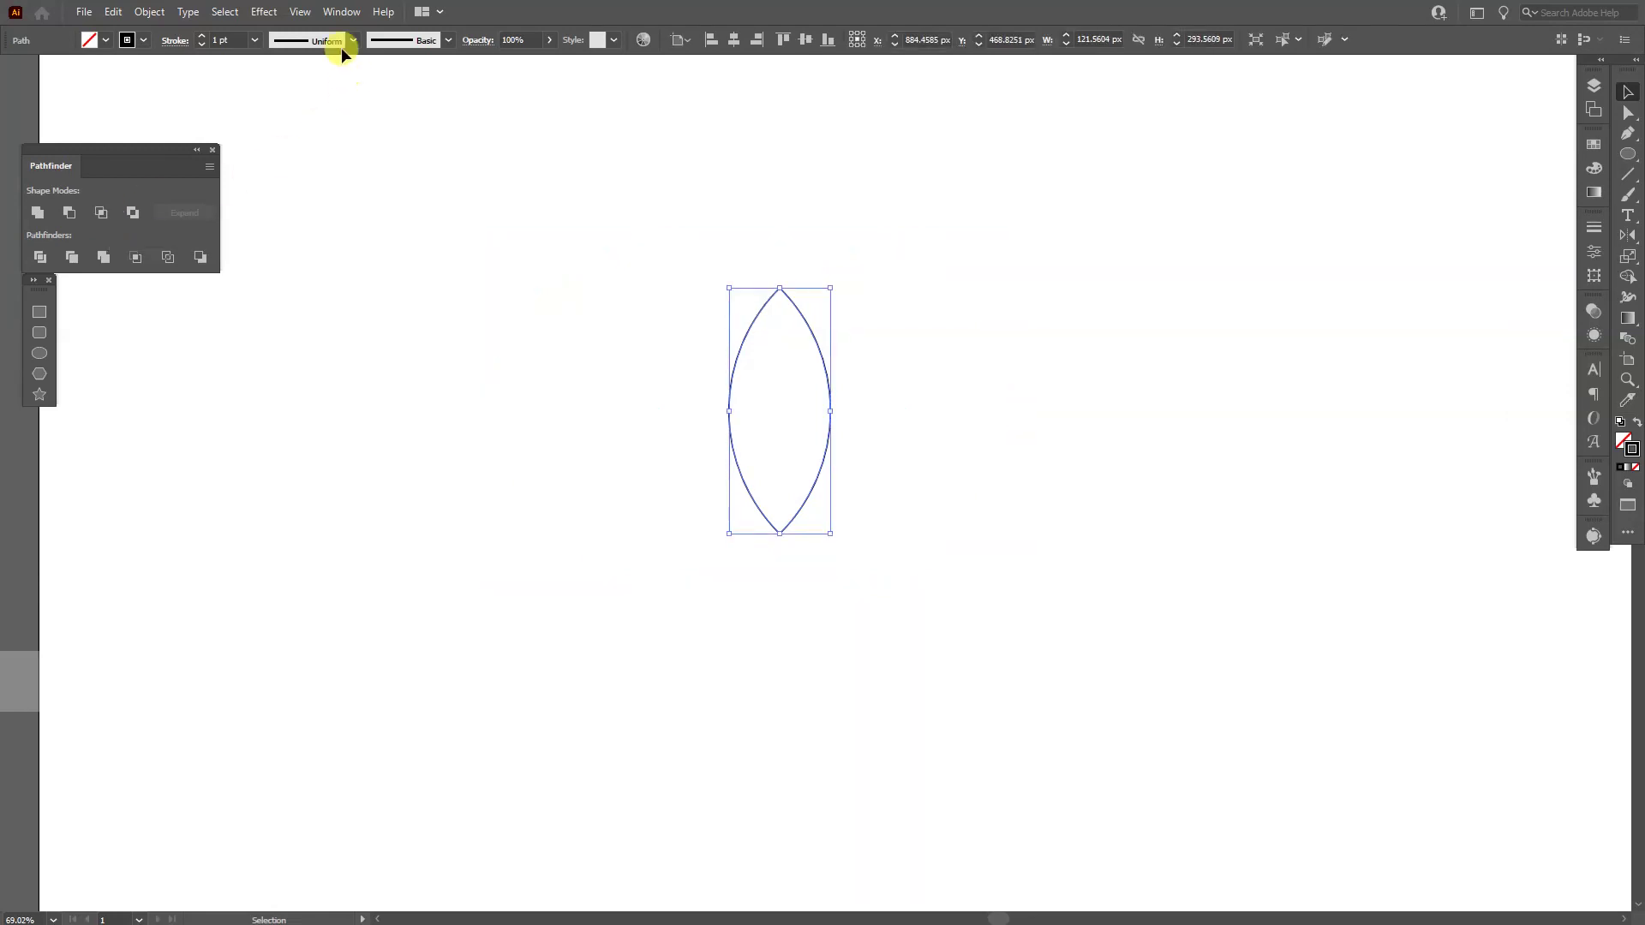
left_click(341, 11)
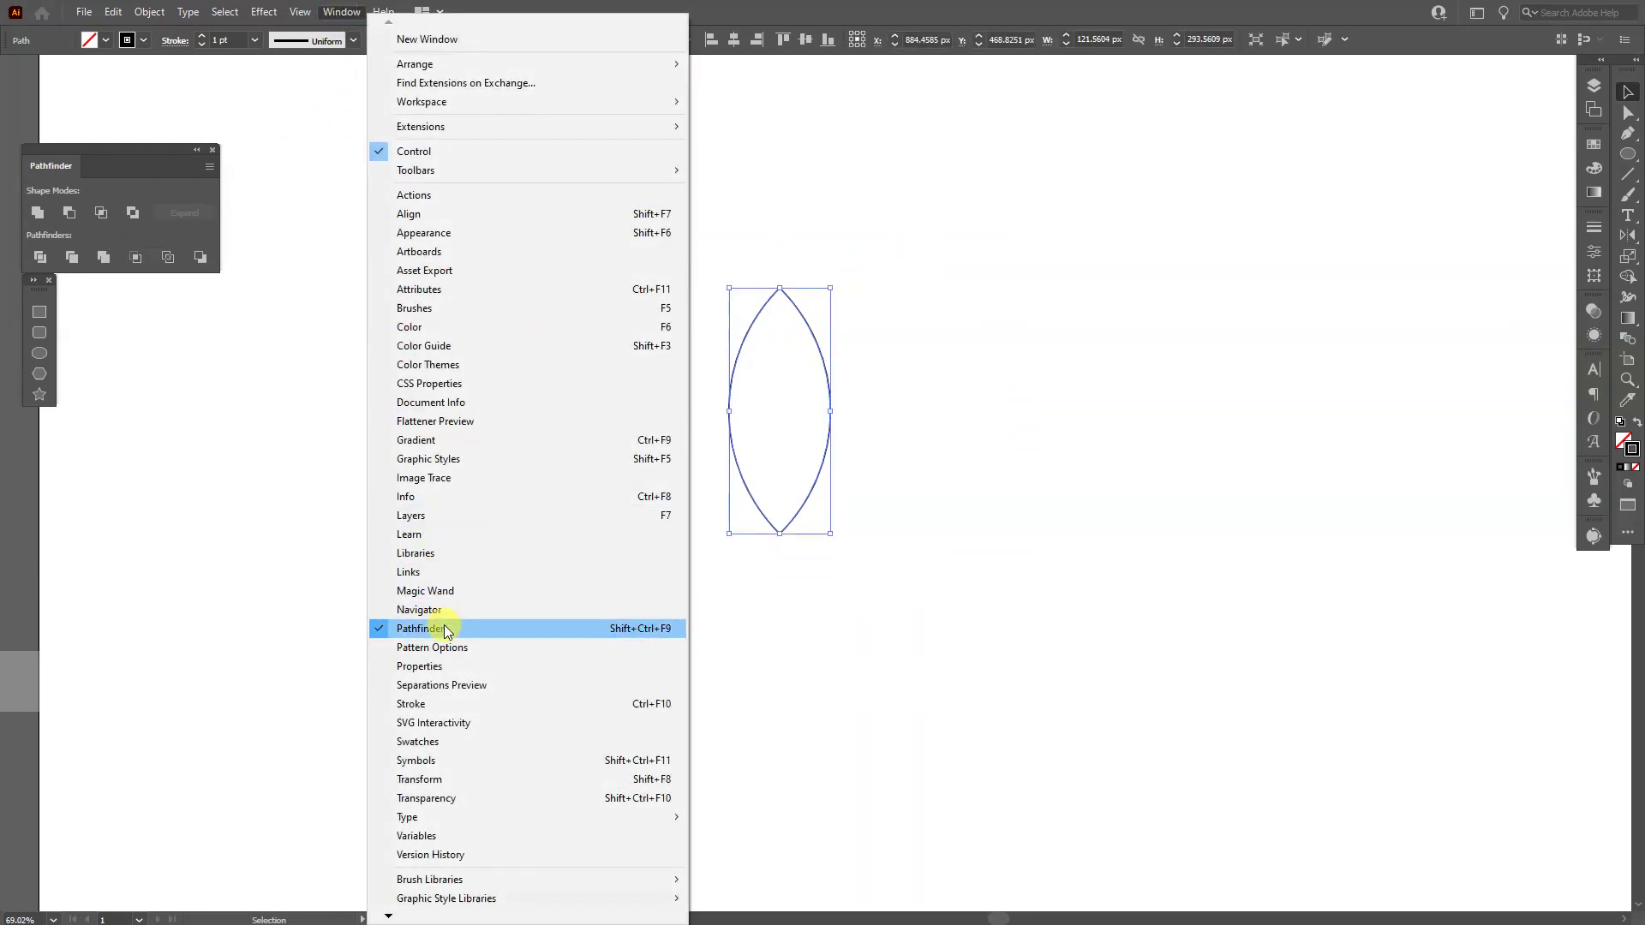
left_click(892, 11)
left_click_drag(830, 411, 930, 178)
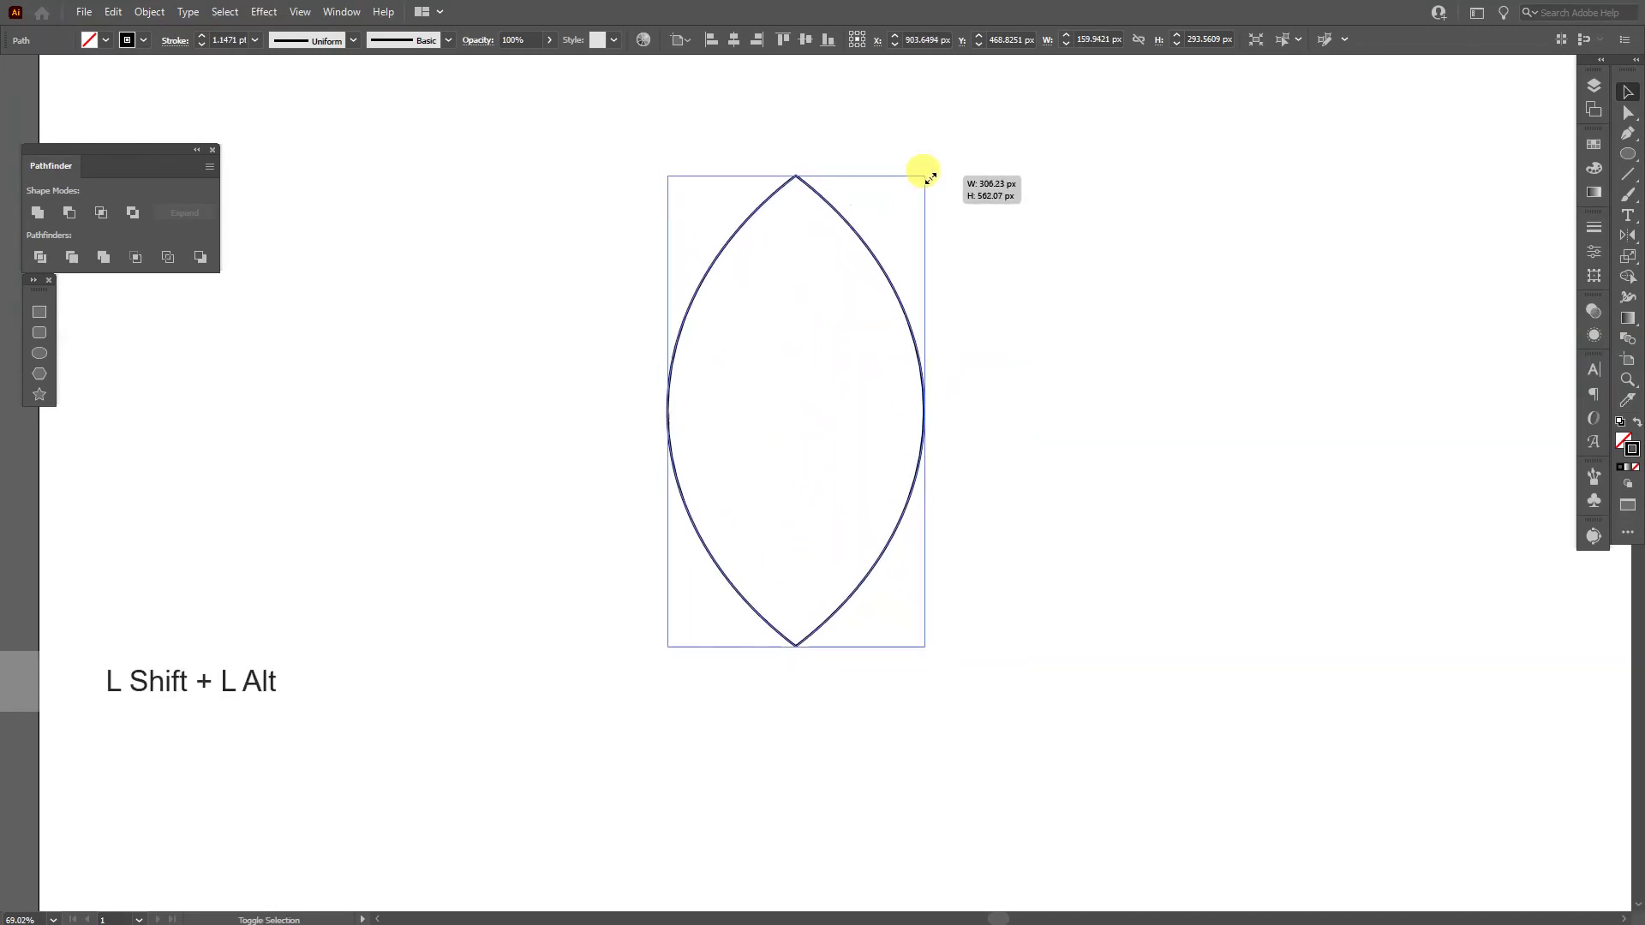
left_click(1086, 671)
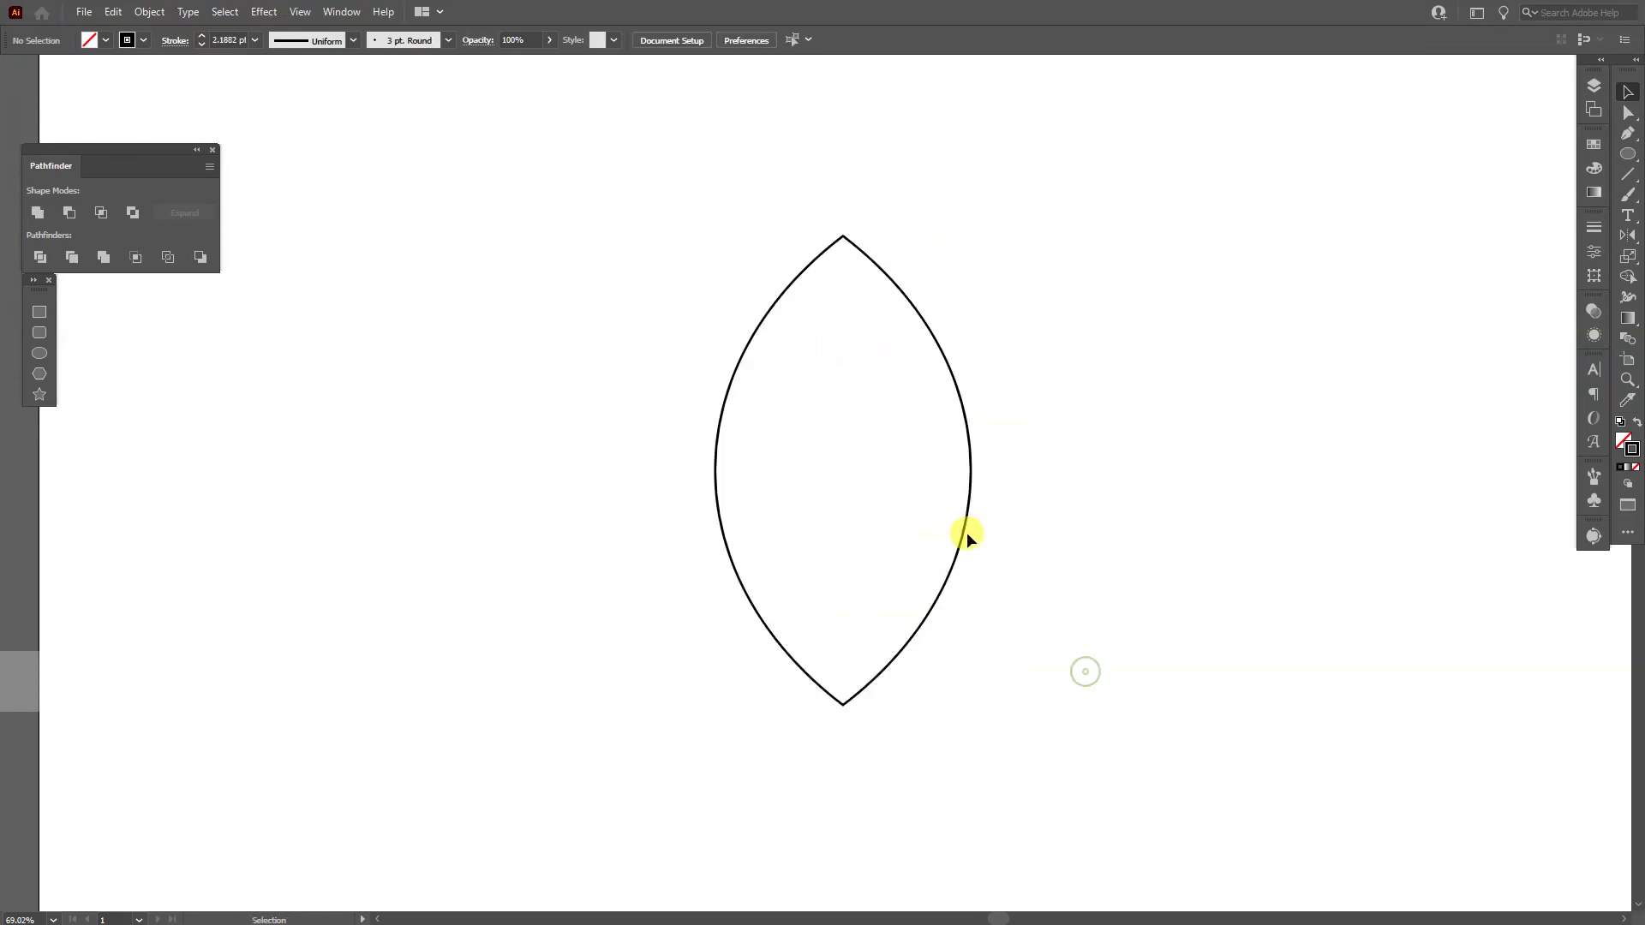
Switch to a black fill with no stroke and draw a square centred on the lens
left_click(1636, 423)
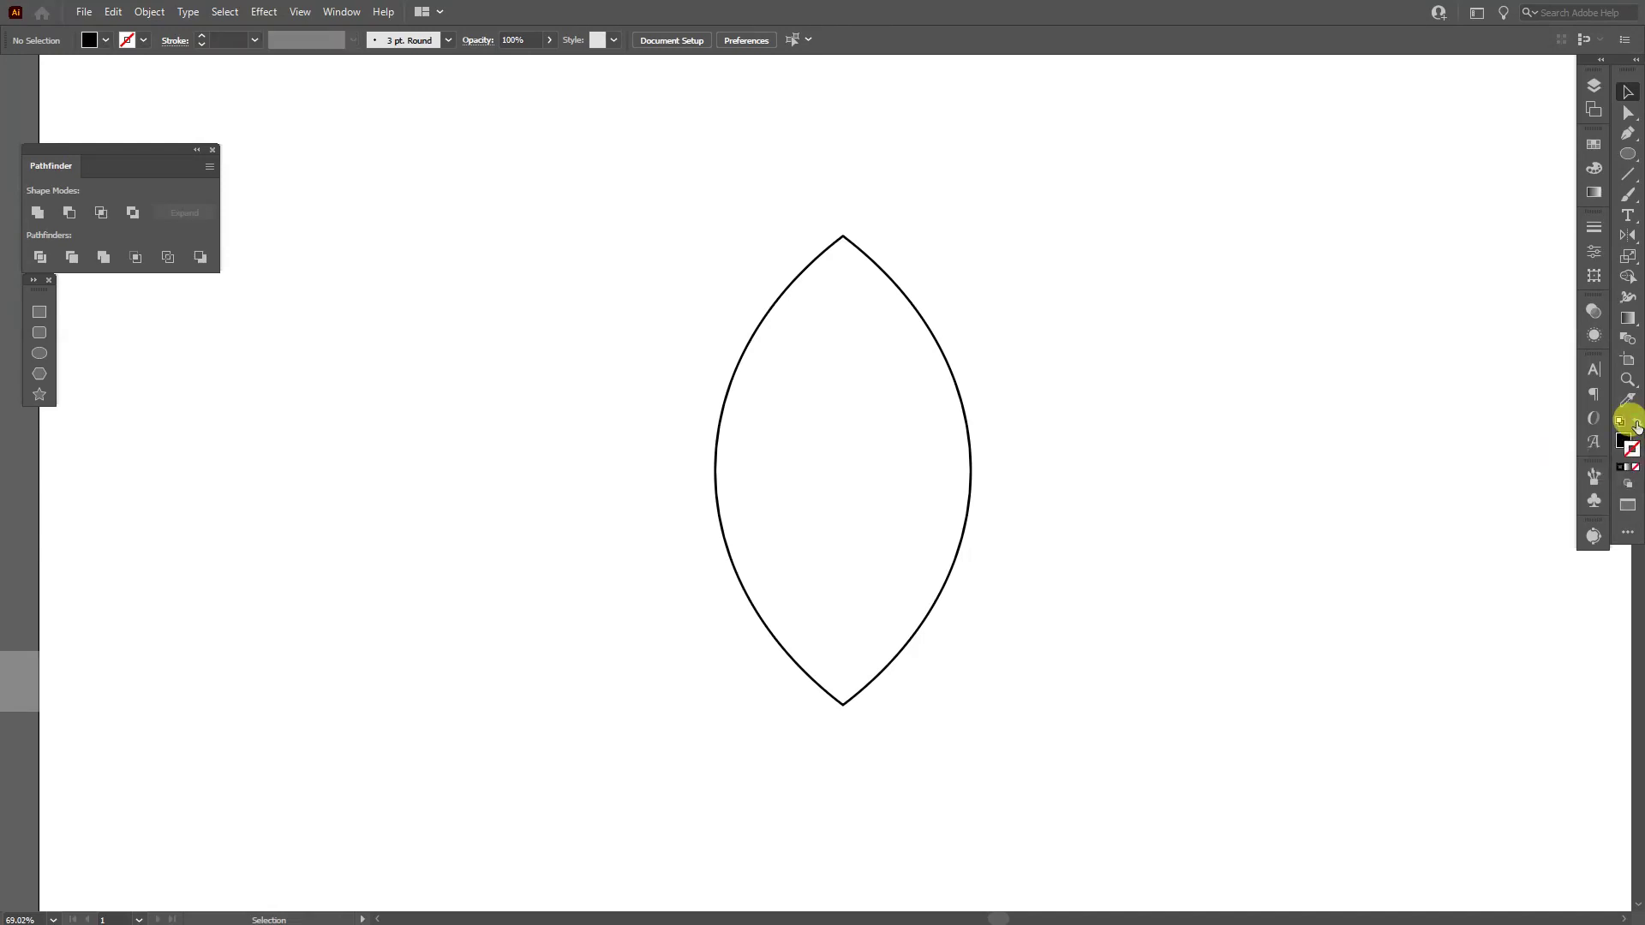
left_click(1626, 441)
left_click(1397, 136)
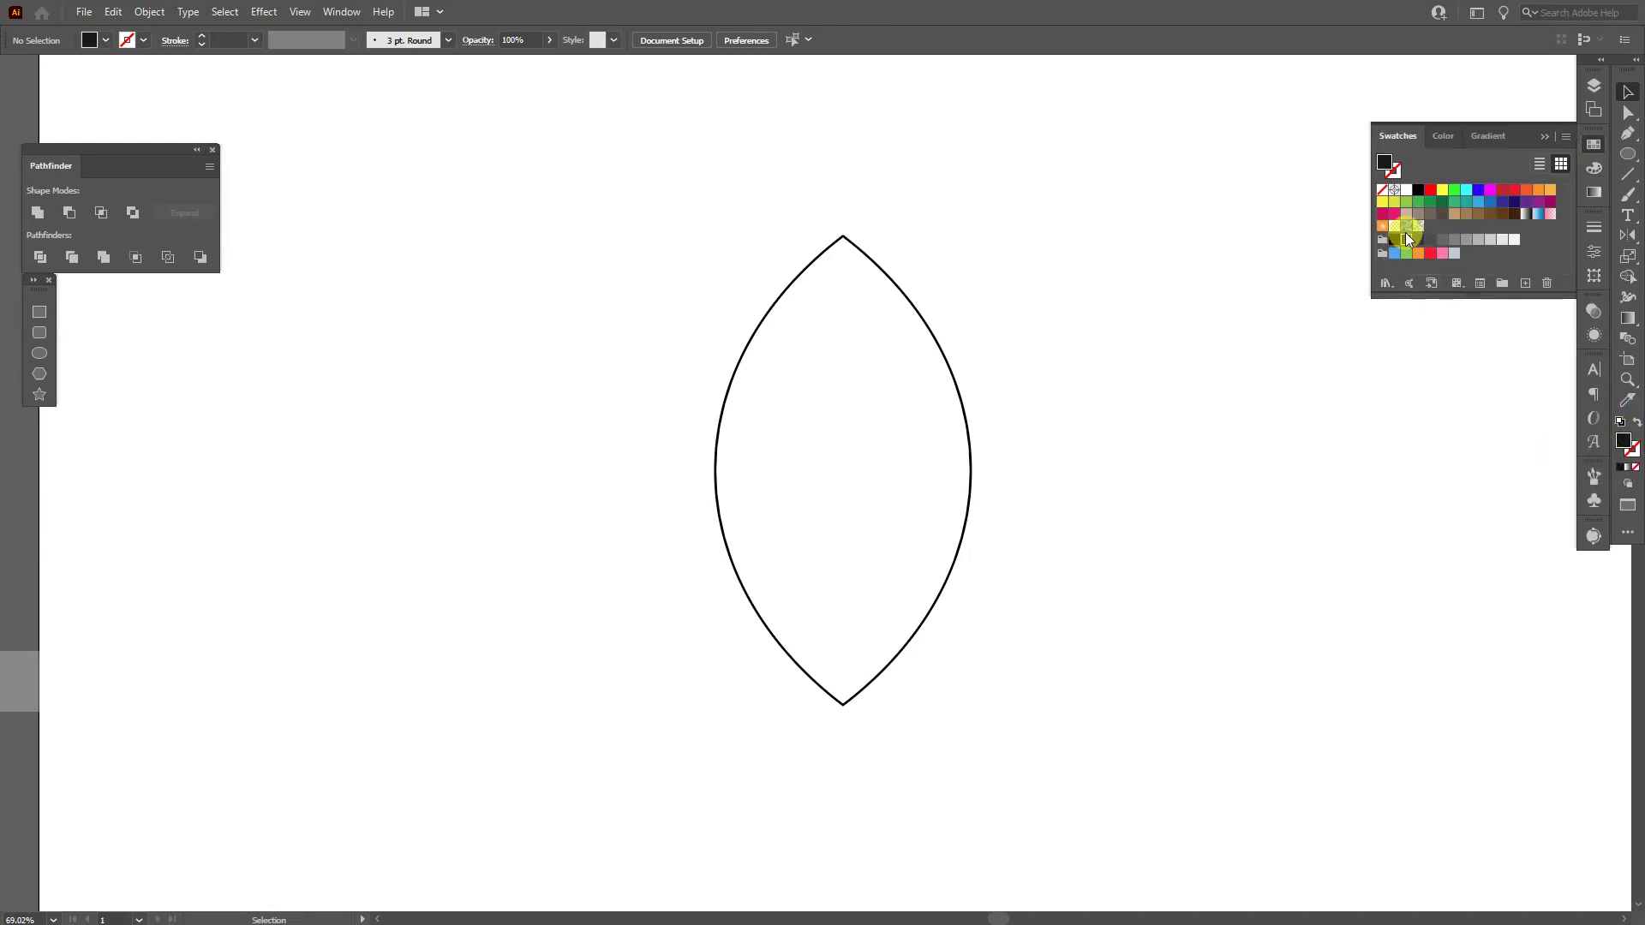
left_click(1545, 137)
left_click_drag(1628, 153, 1508, 151)
left_click_drag(844, 469, 1160, 441)
key("v")
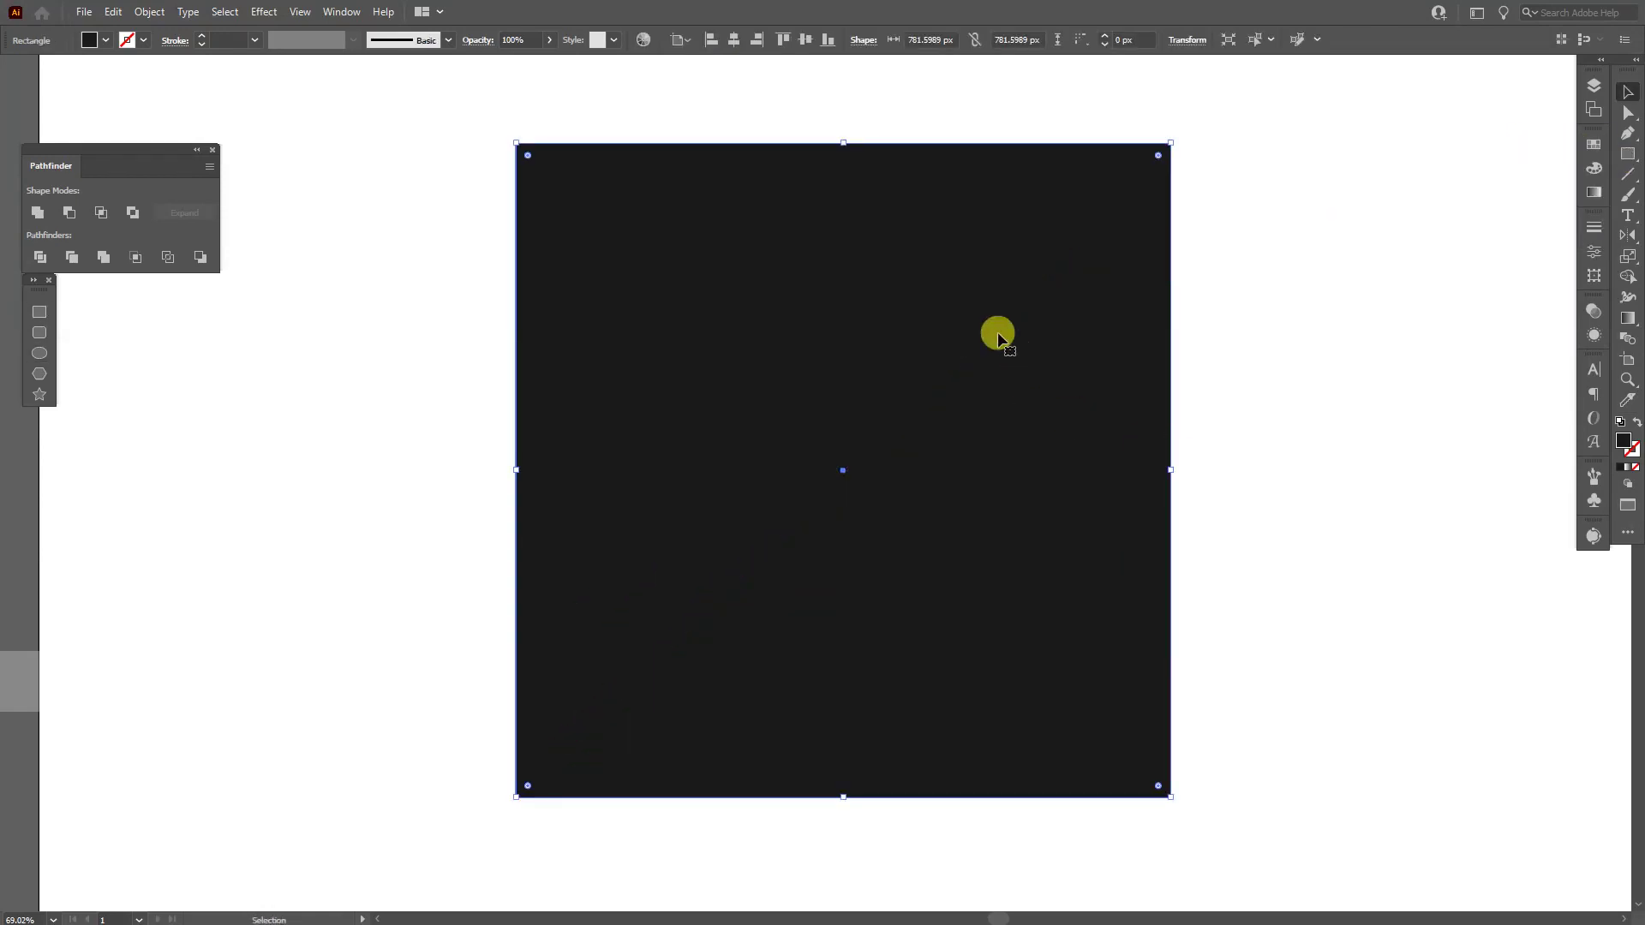
Send the square to the back behind the lens and reselect the lens outline
right_click(891, 280)
mouse_move(960, 593)
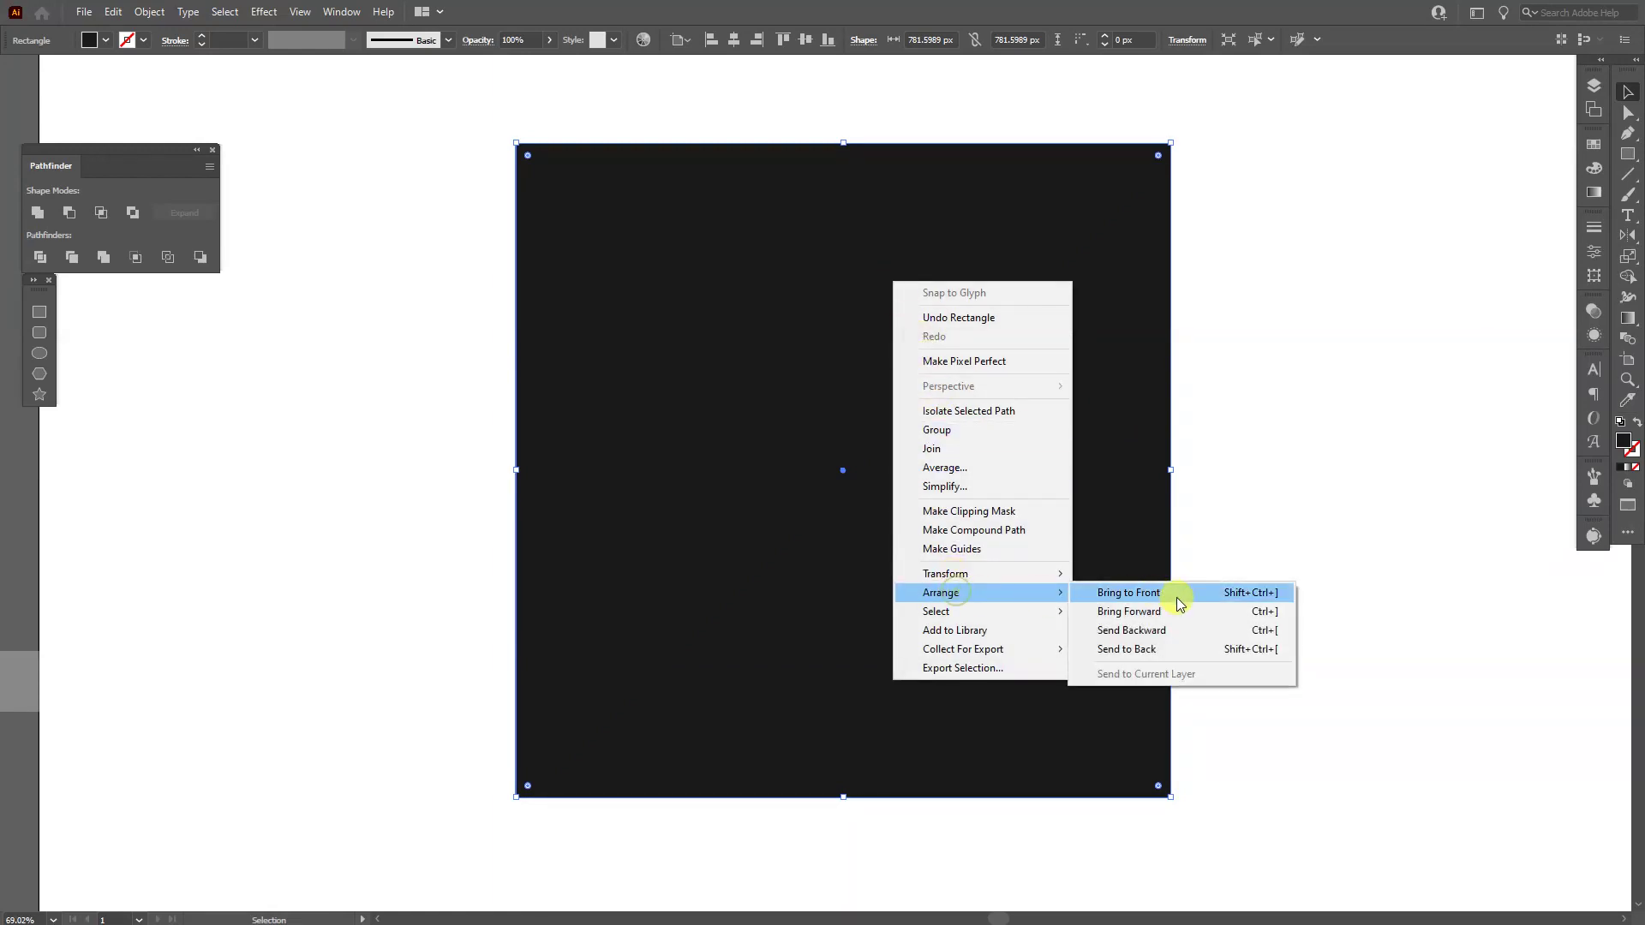
left_click(1172, 649)
left_click(970, 449)
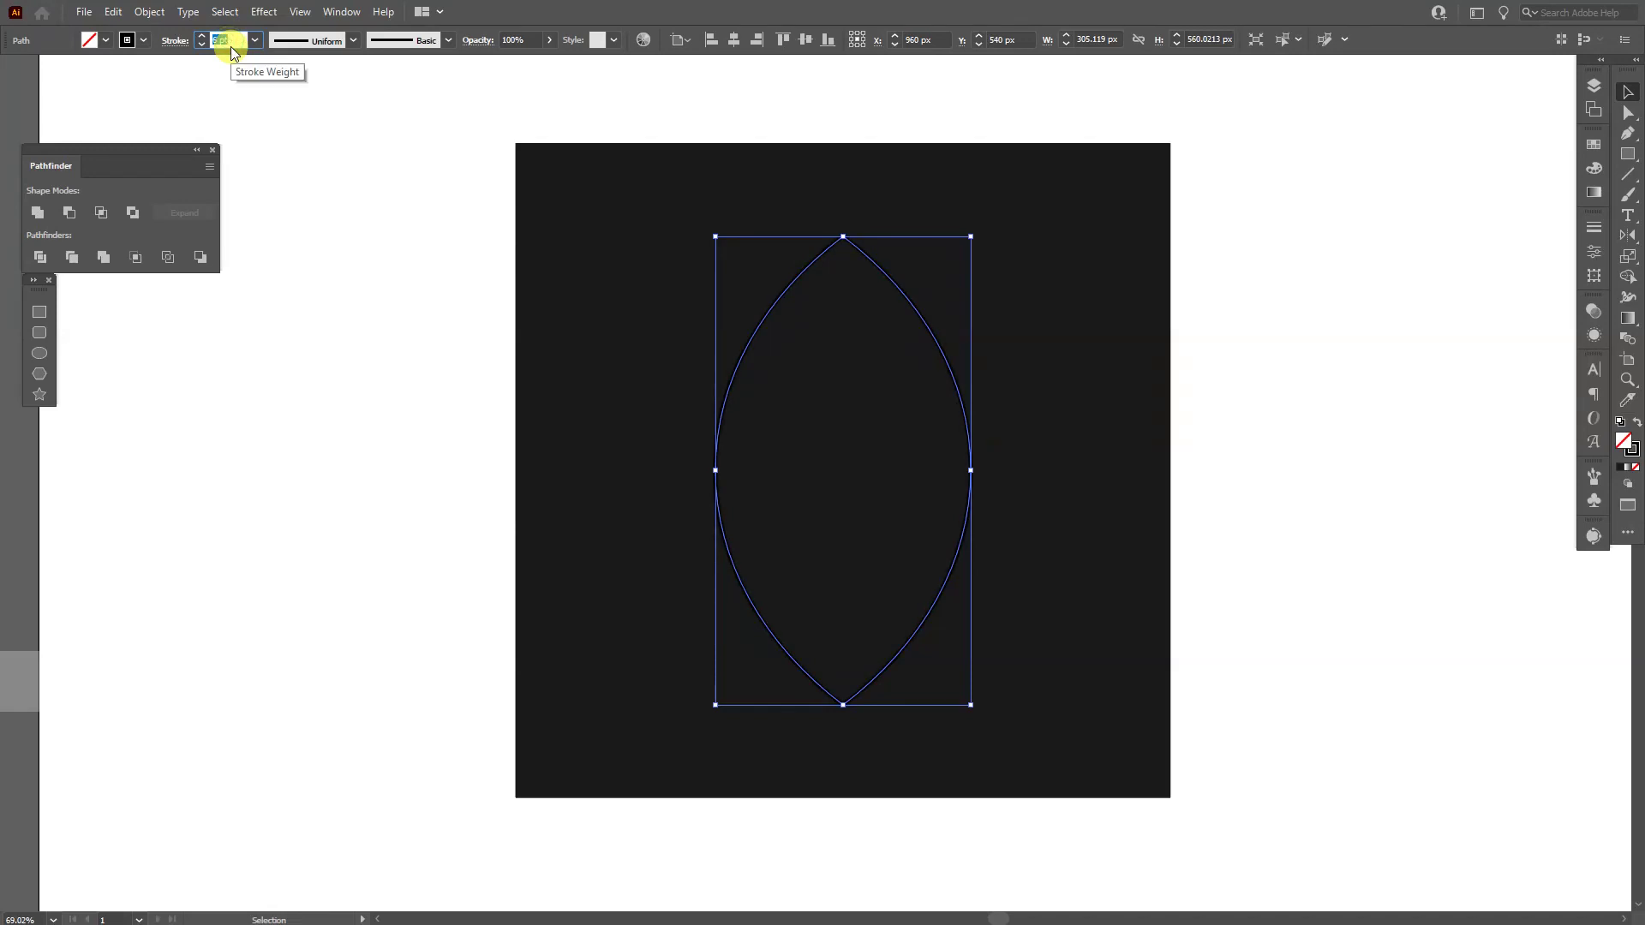
Thicken the lens outline to 7 pt and give its stroke a white-to-black gradient
key("Up")
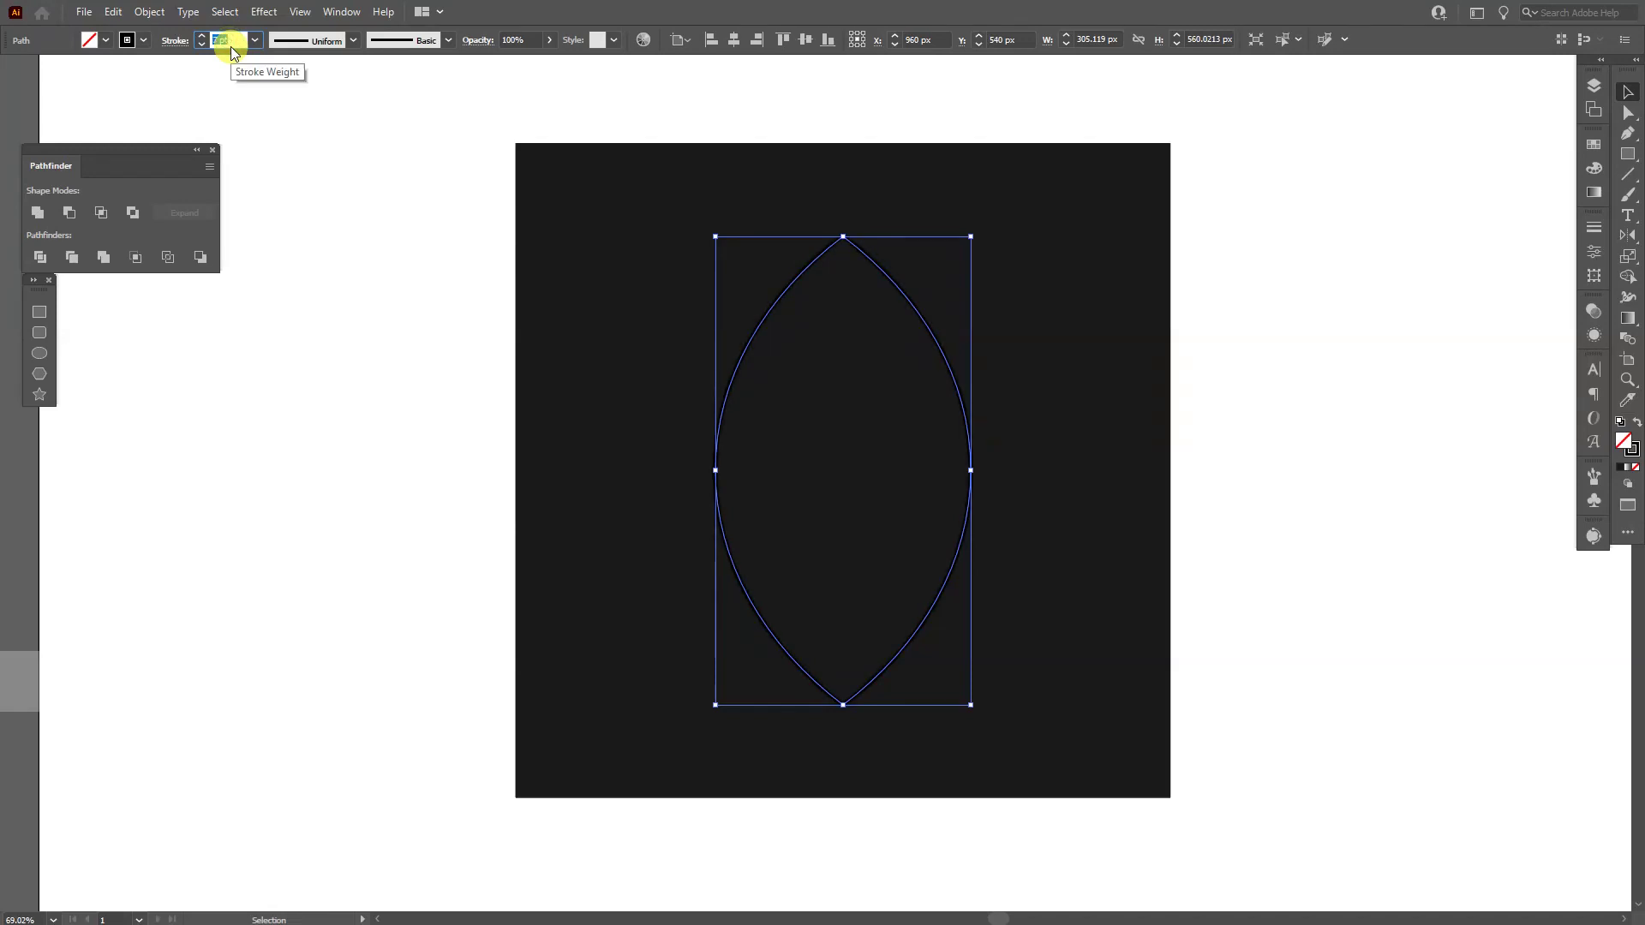
left_click(1595, 190)
left_click(1627, 443)
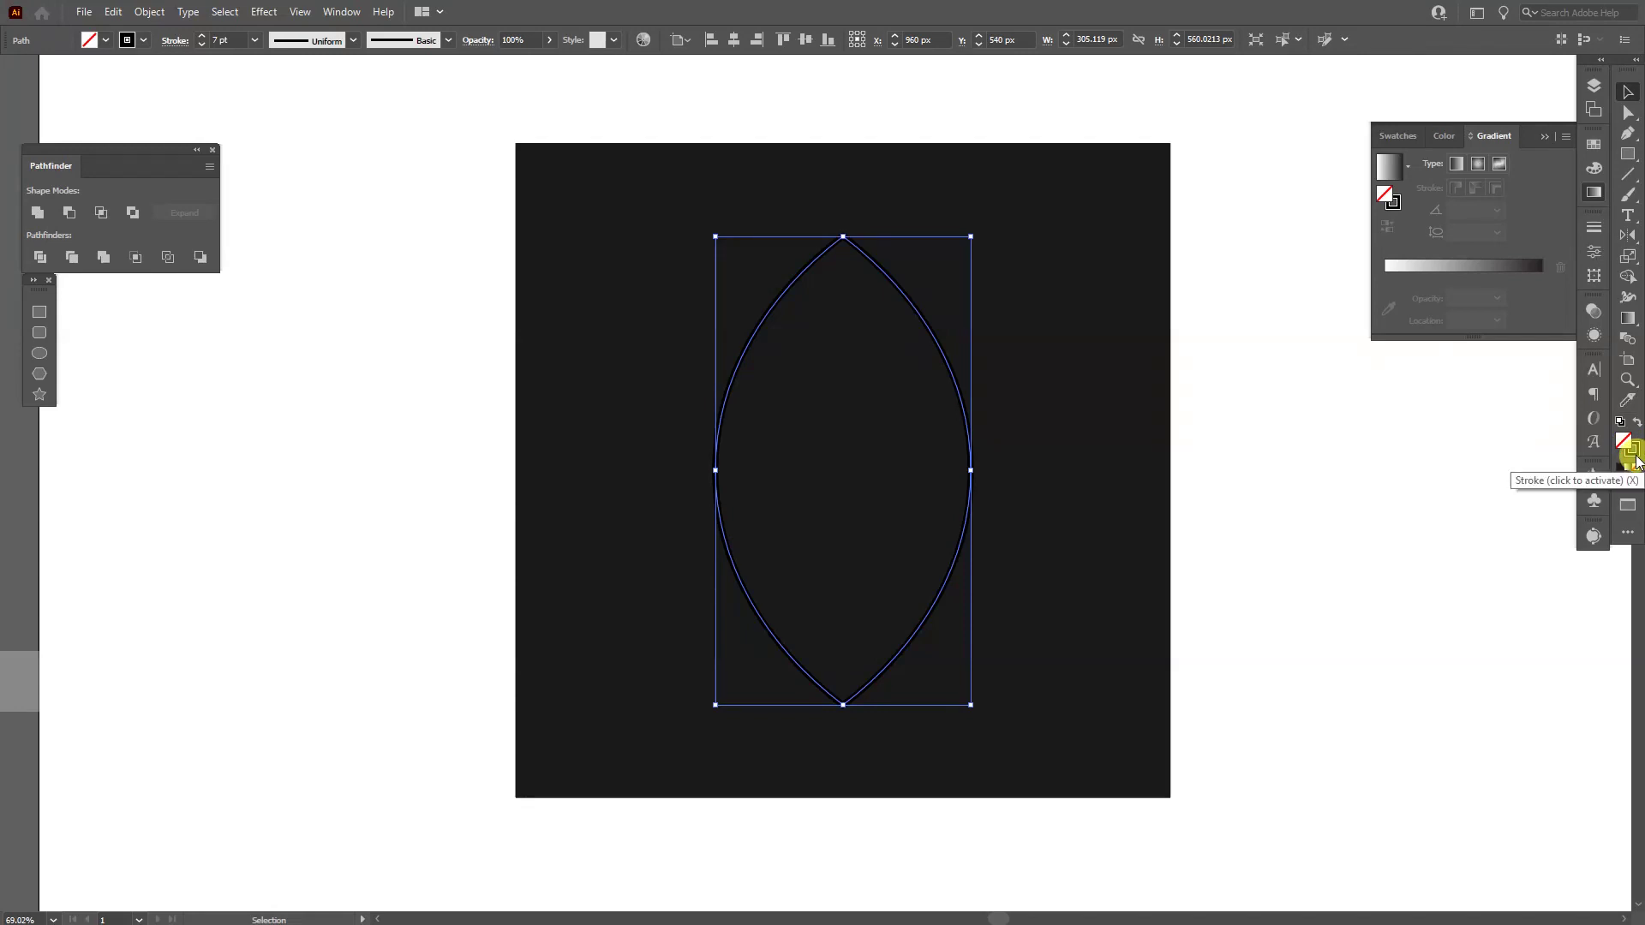
left_click(1633, 453)
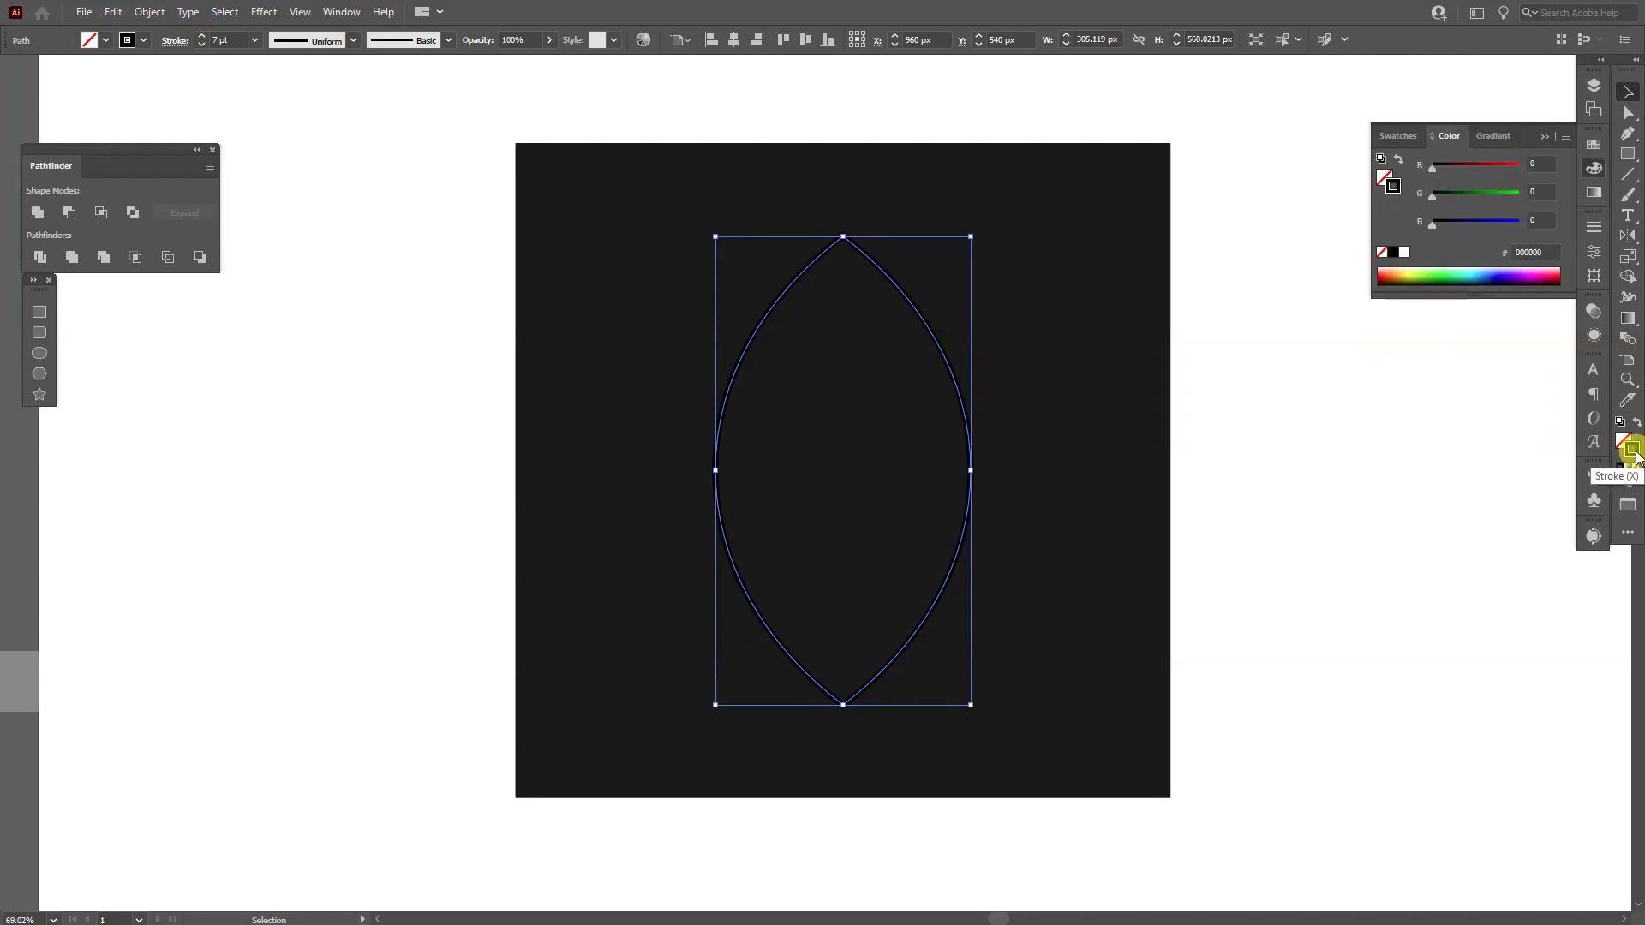
left_click(1593, 194)
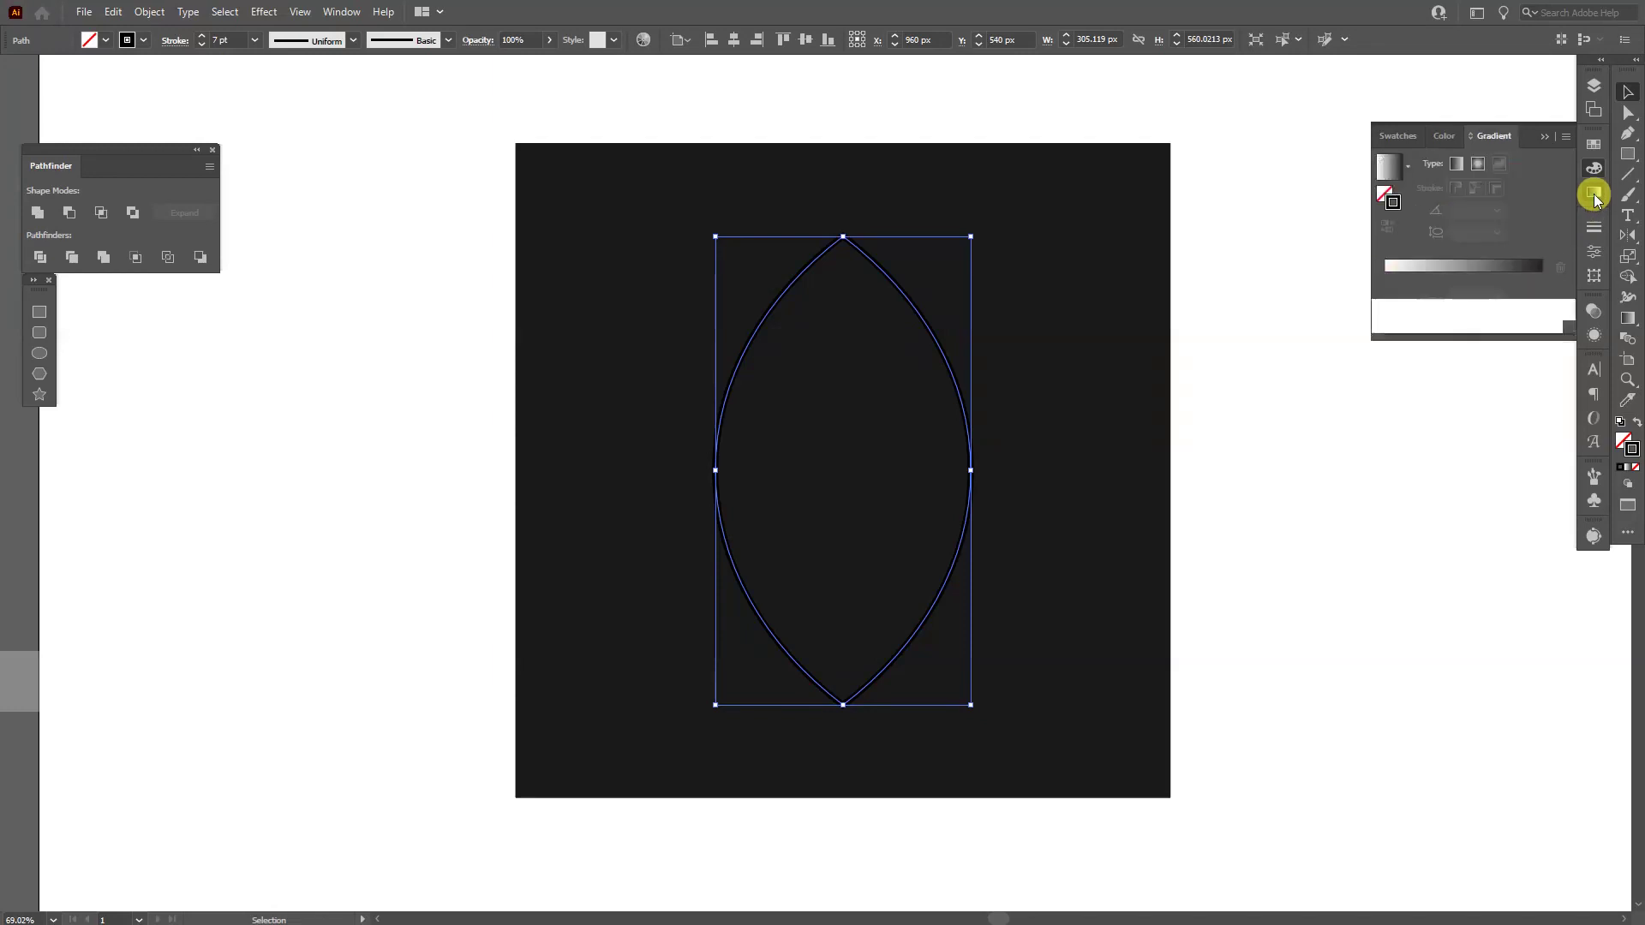
left_click(1456, 268)
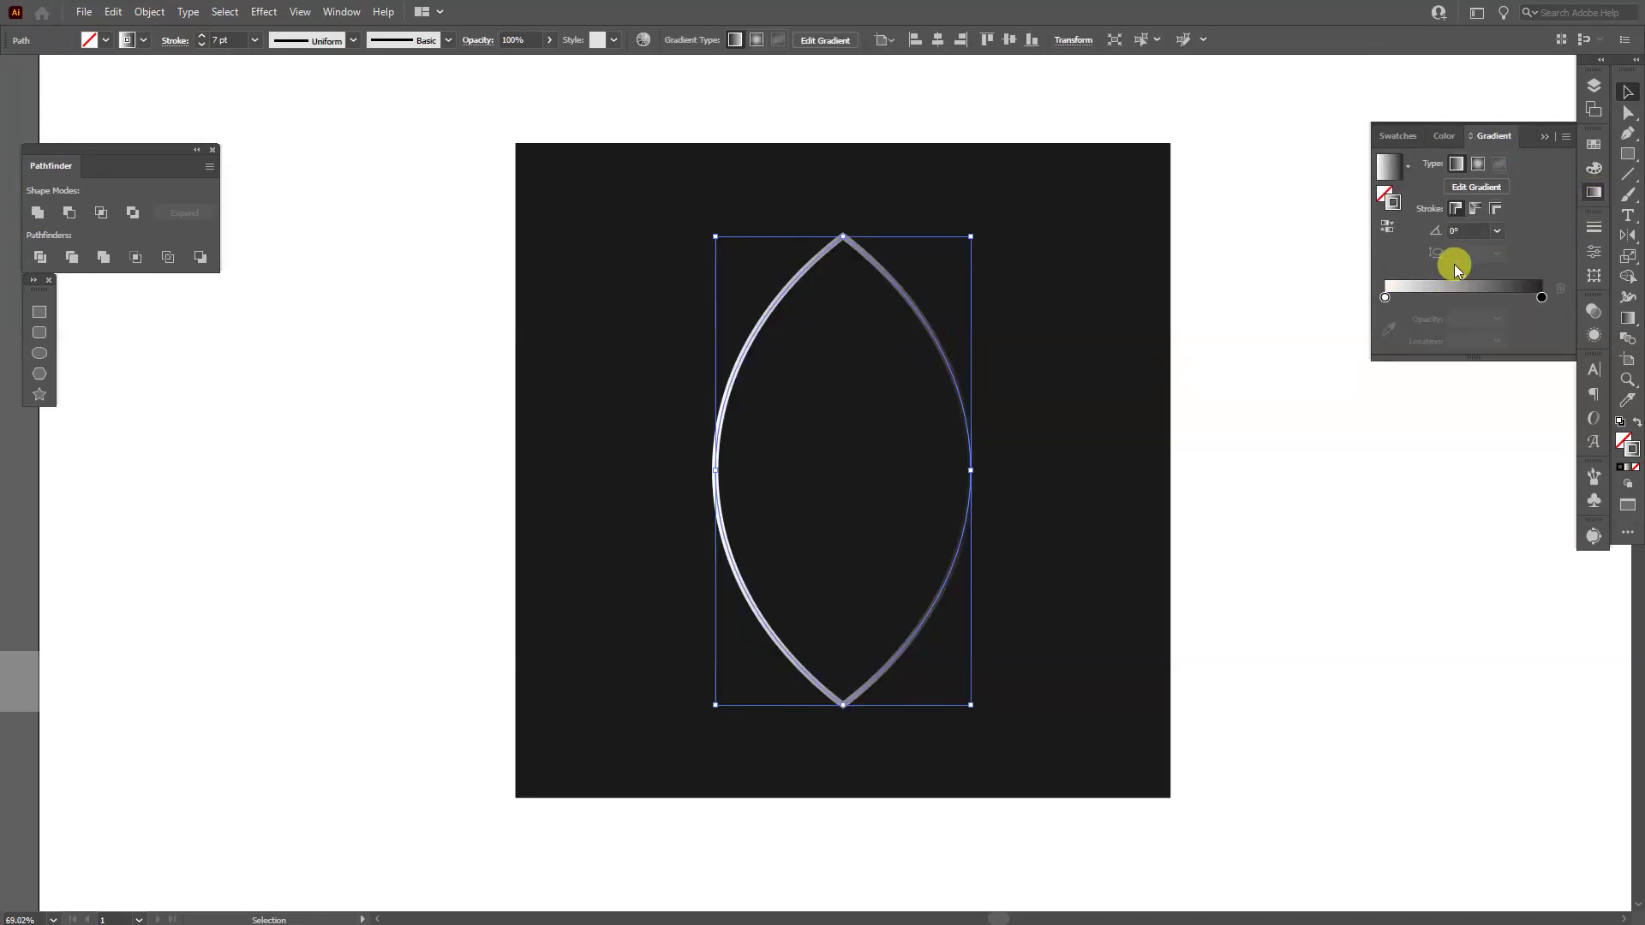
Recolour the gradient stops: blue at the start, magenta at the end
double_click(1386, 299)
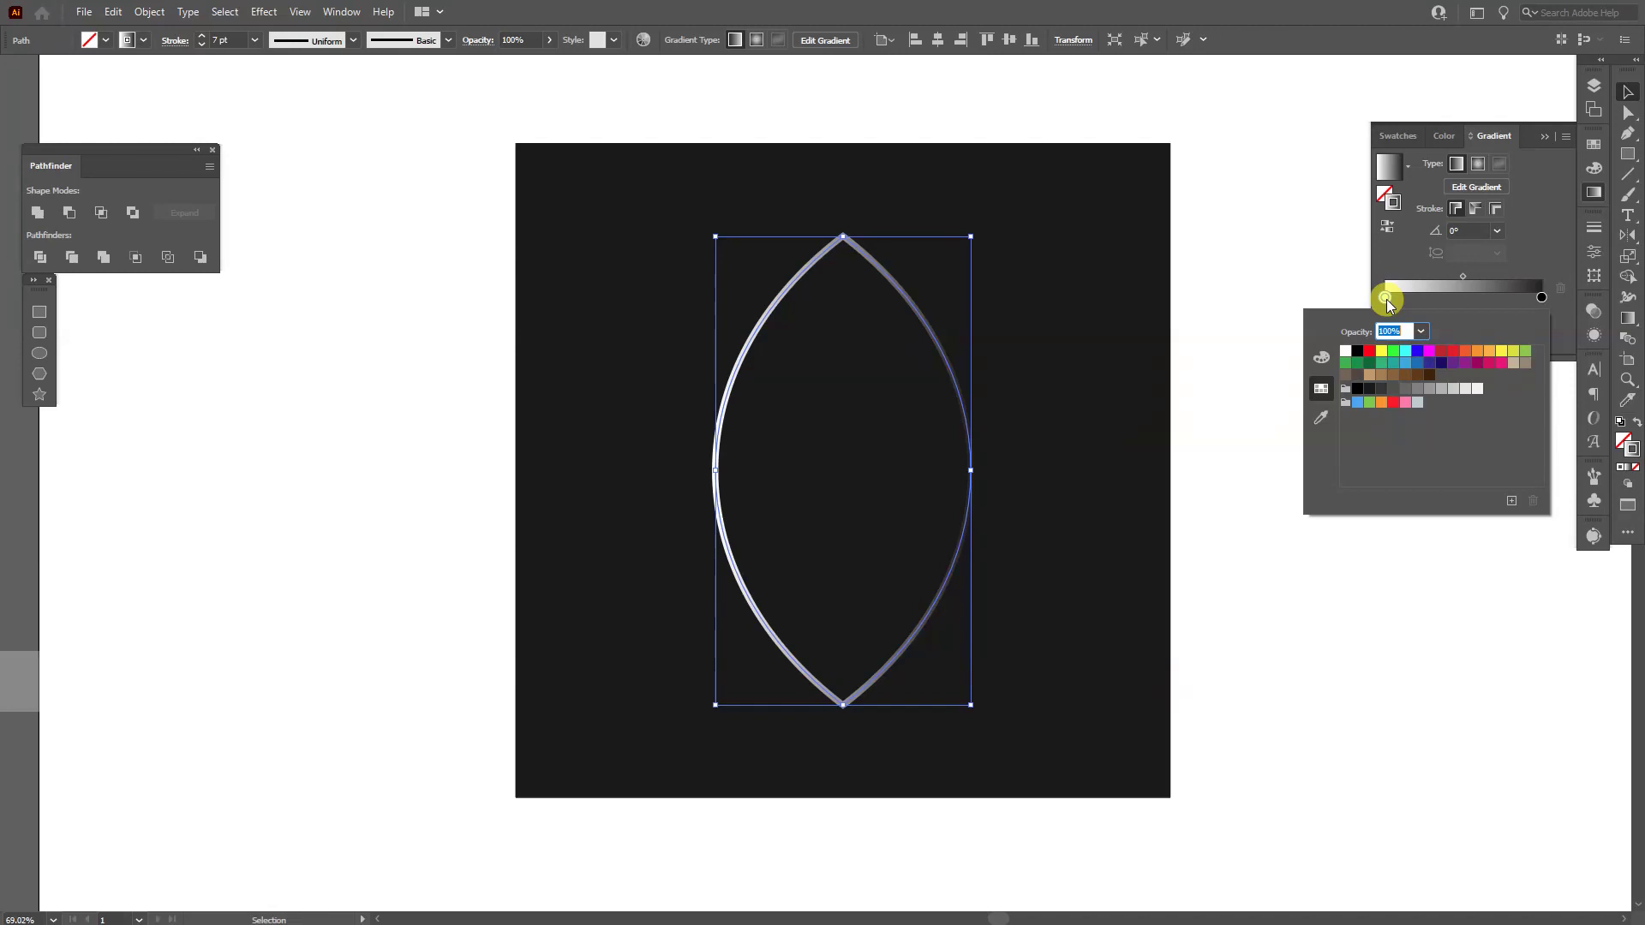
left_click(1405, 363)
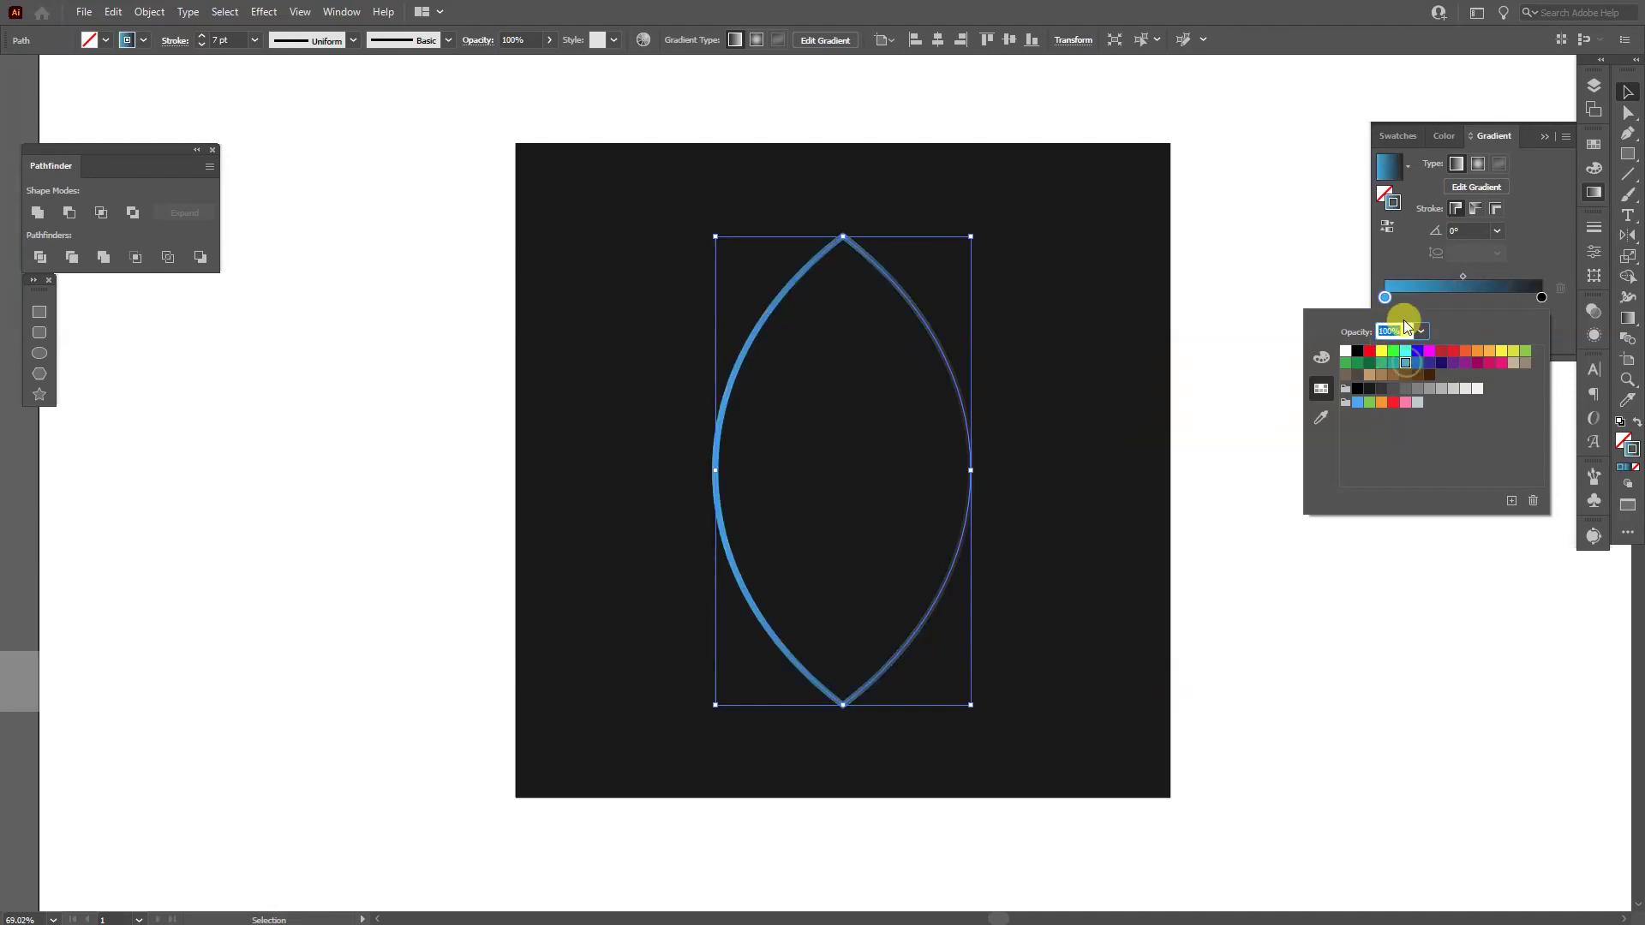
double_click(1543, 297)
left_click(1499, 364)
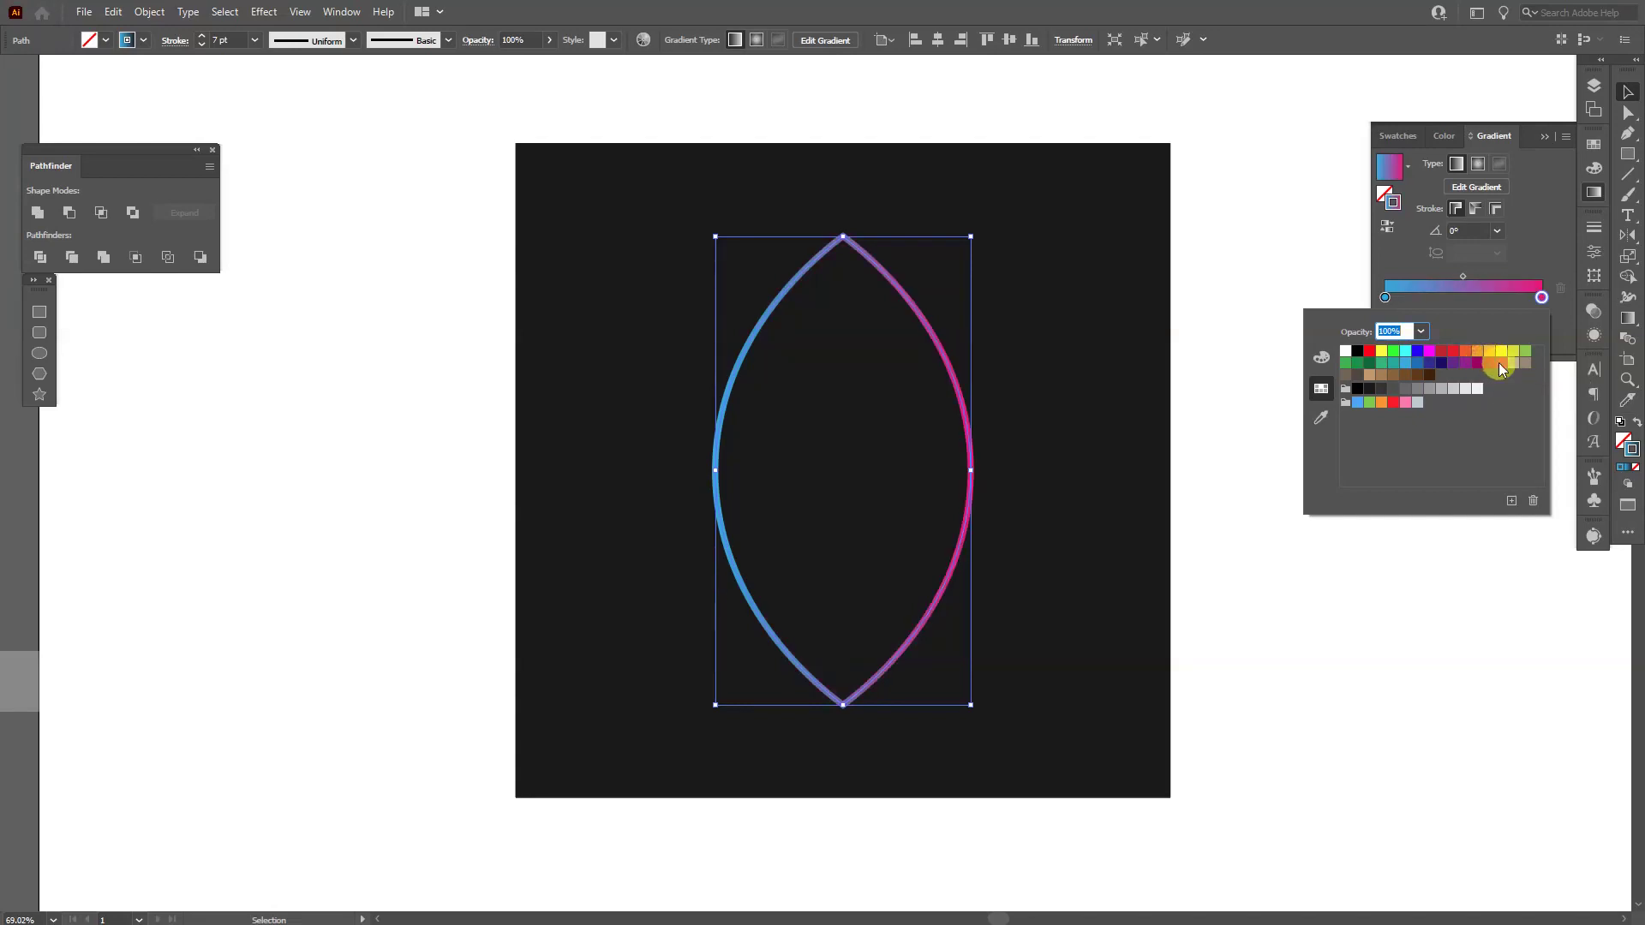
left_click(1541, 297)
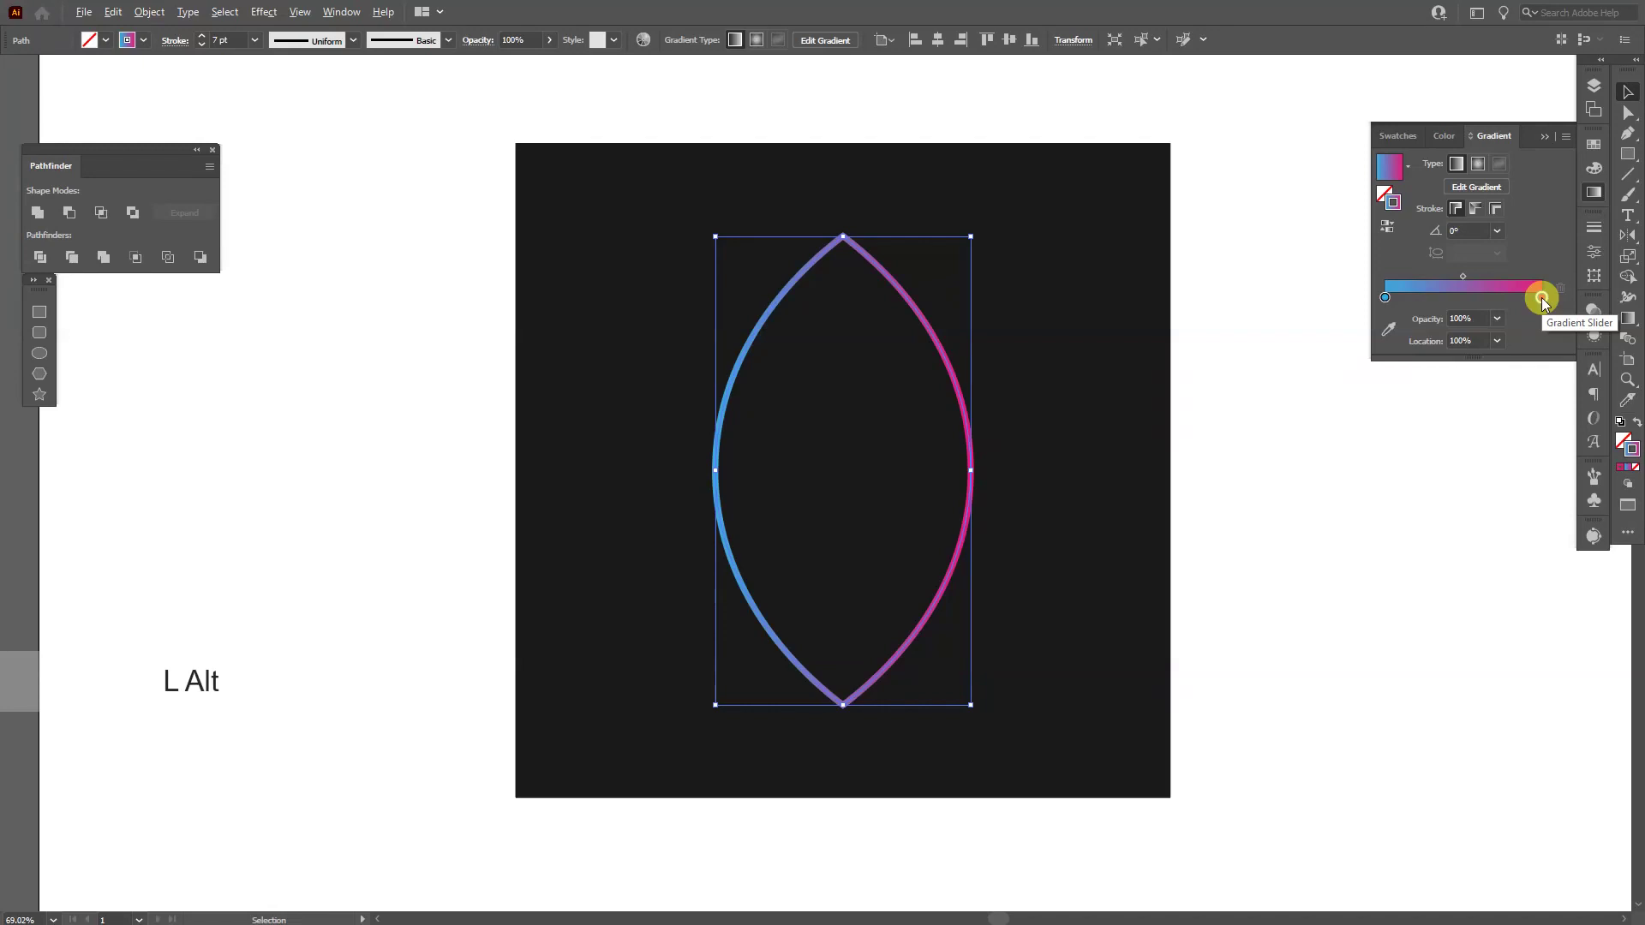
Duplicate the end stop into the middle of the gradient and colour it orange
left_click_drag(1541, 296, 1470, 291)
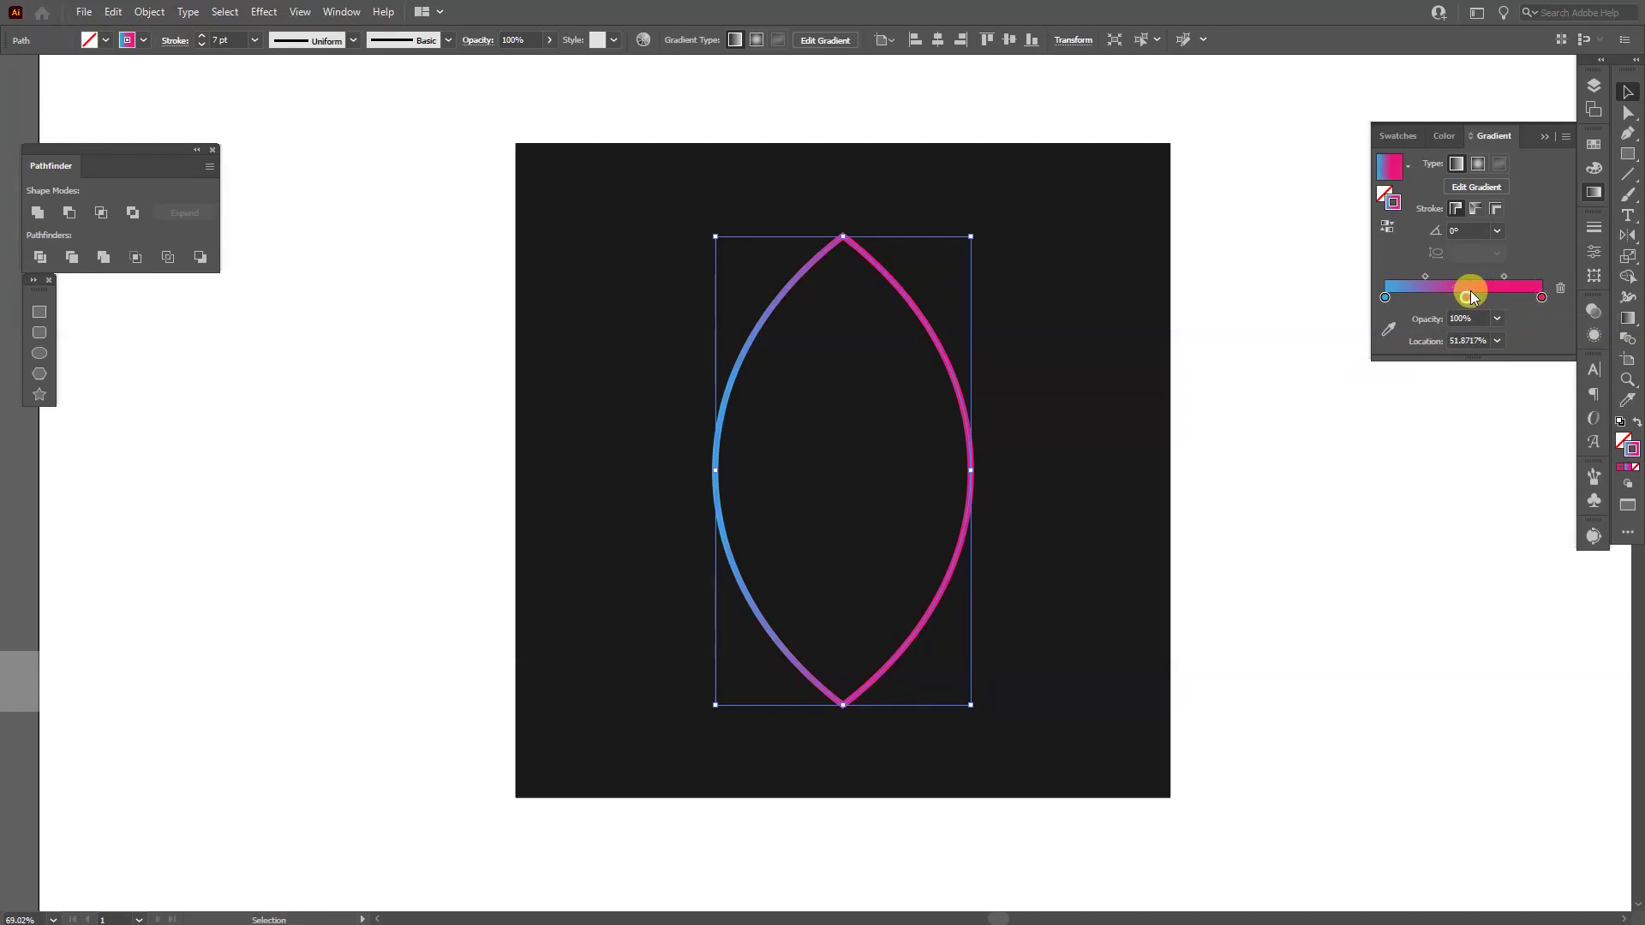
double_click(1469, 296)
left_click(1479, 358)
left_click(1463, 296)
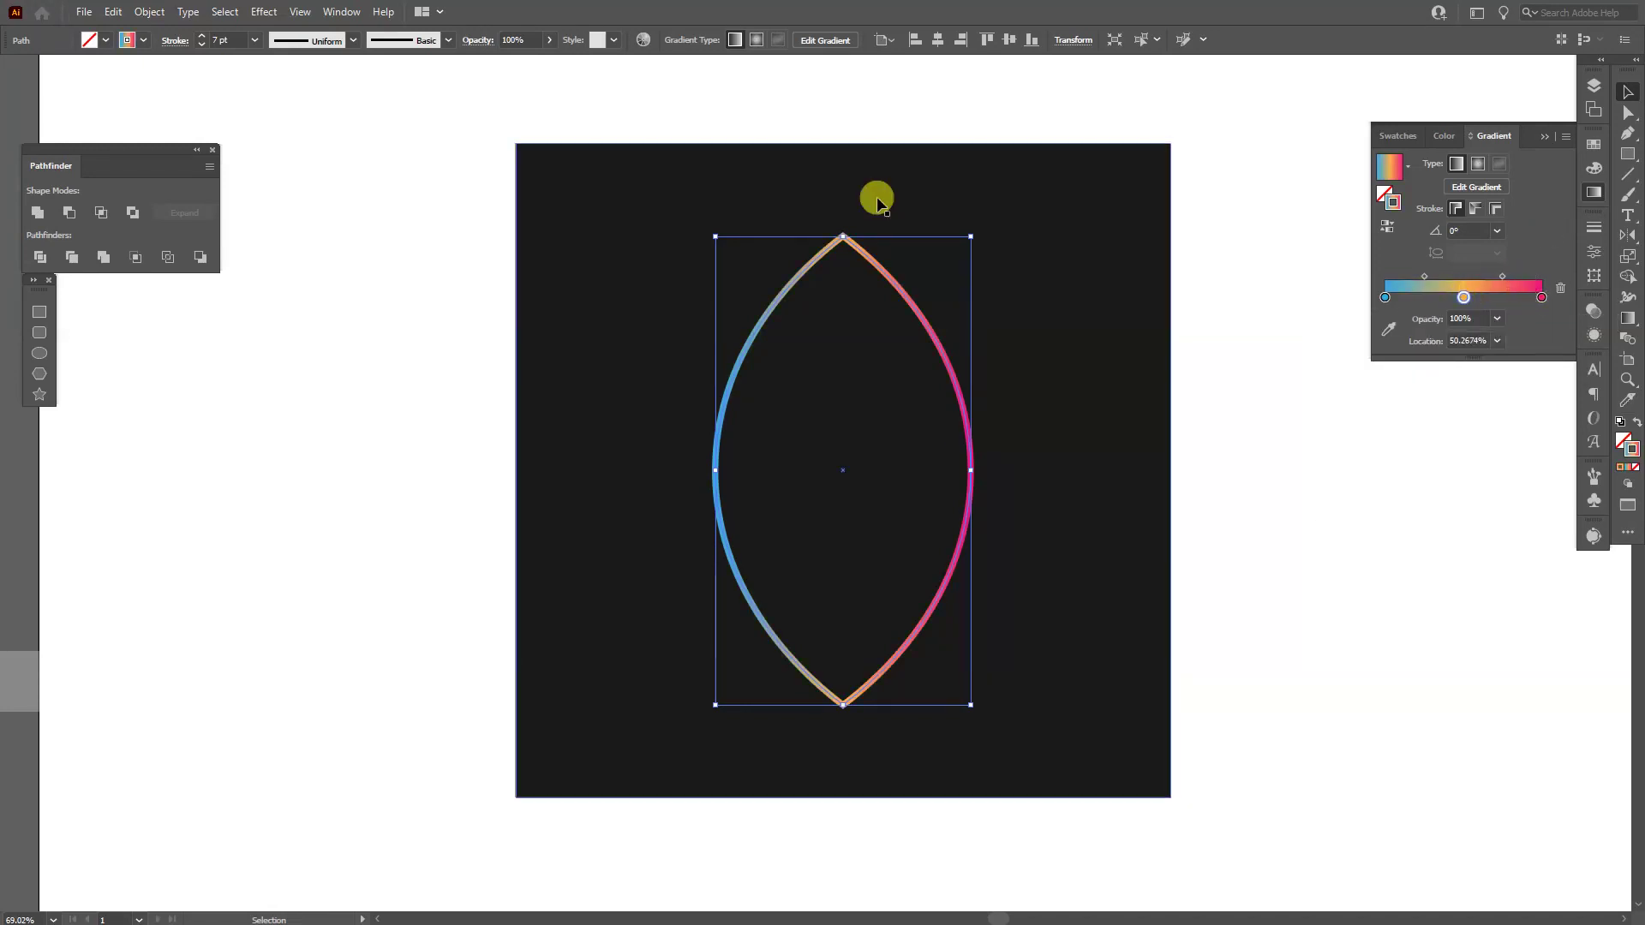
Open Effect > Distort & Transform > Transform and set 40 copies
left_click(264, 11)
mouse_move(300, 153)
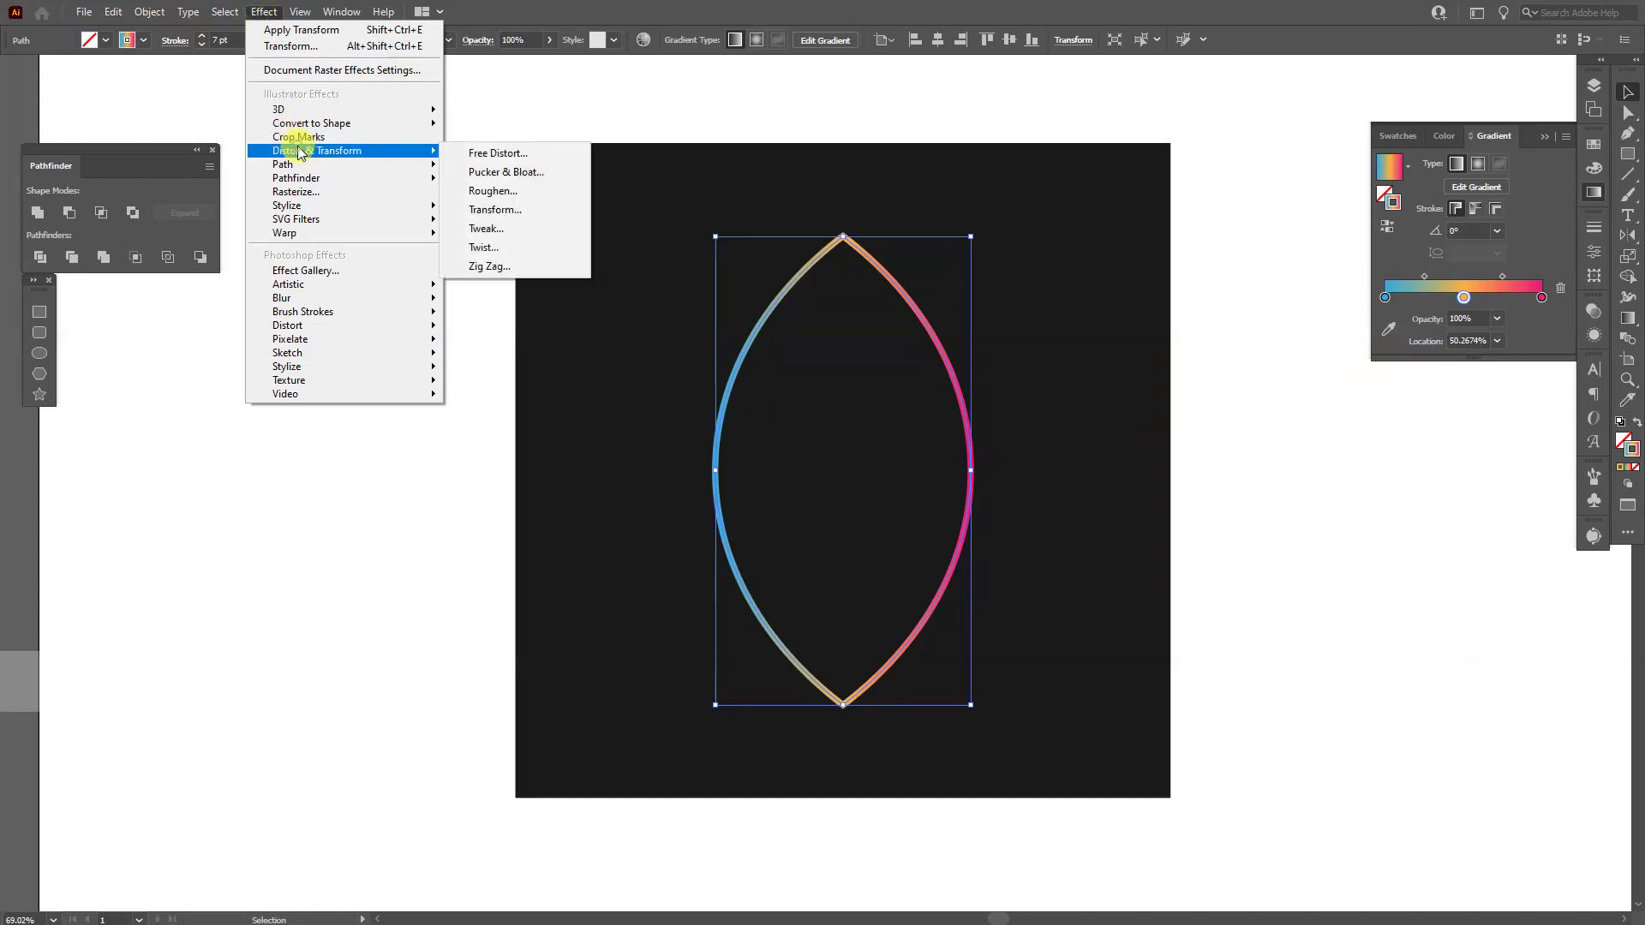
left_click(514, 210)
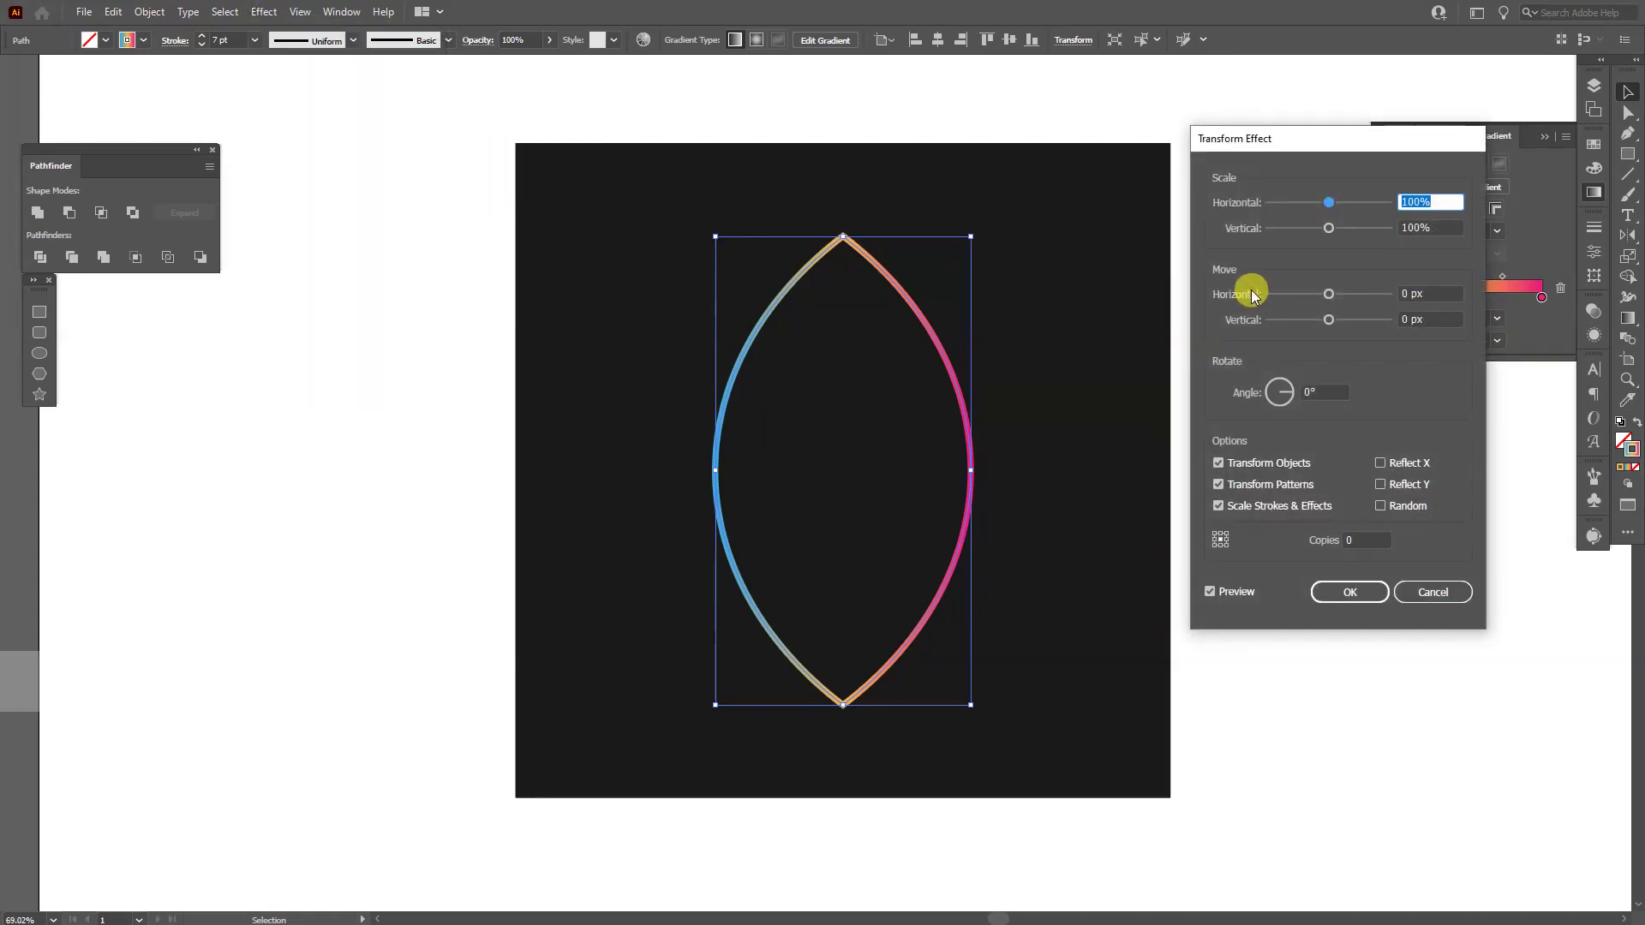
left_click(1364, 541)
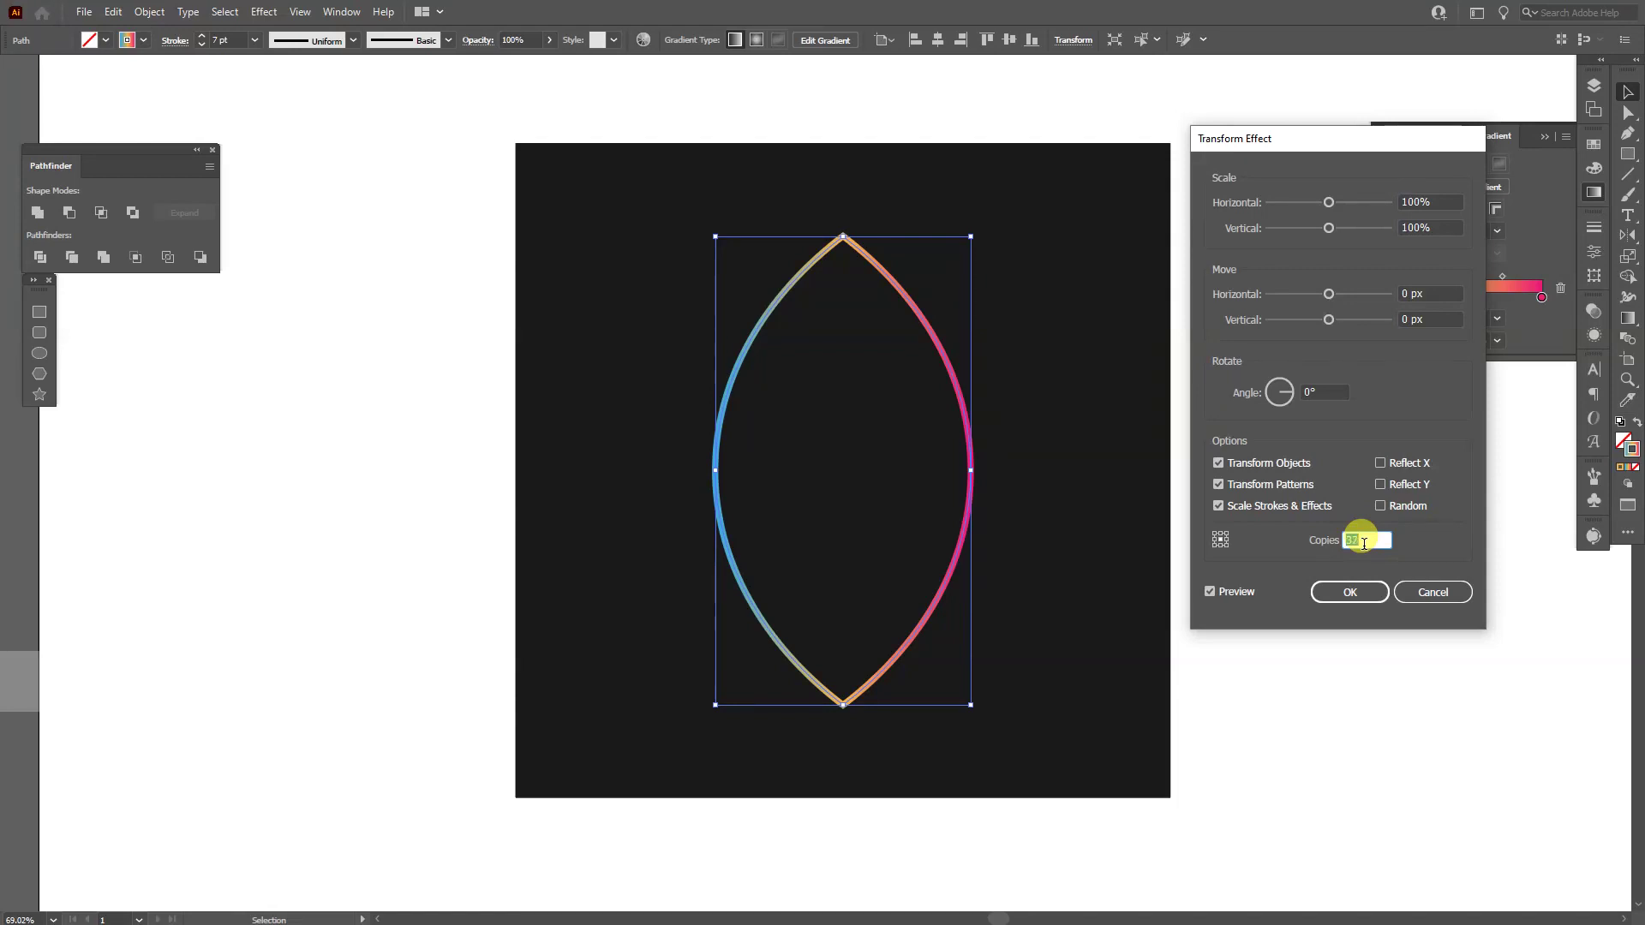
Set both horizontal and vertical scale to 87% for each copy
left_click(1431, 201)
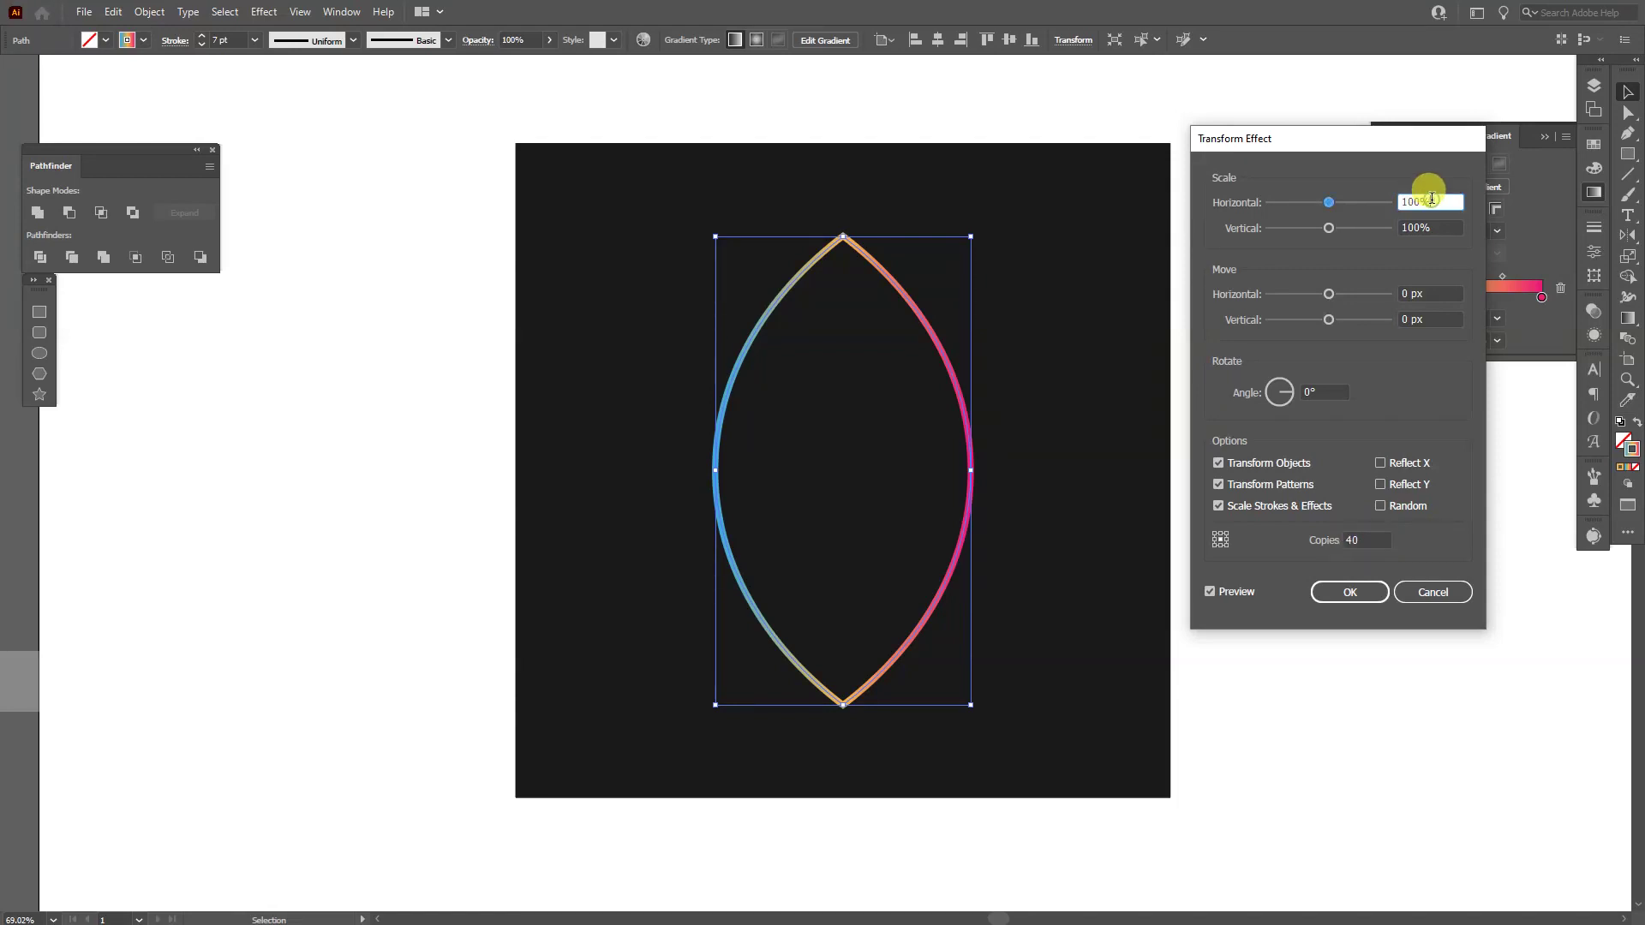
key("Down")
key("Down")
key("Down")
key("Down")
key("Down")
key("Down")
key("Down")
key("Down")
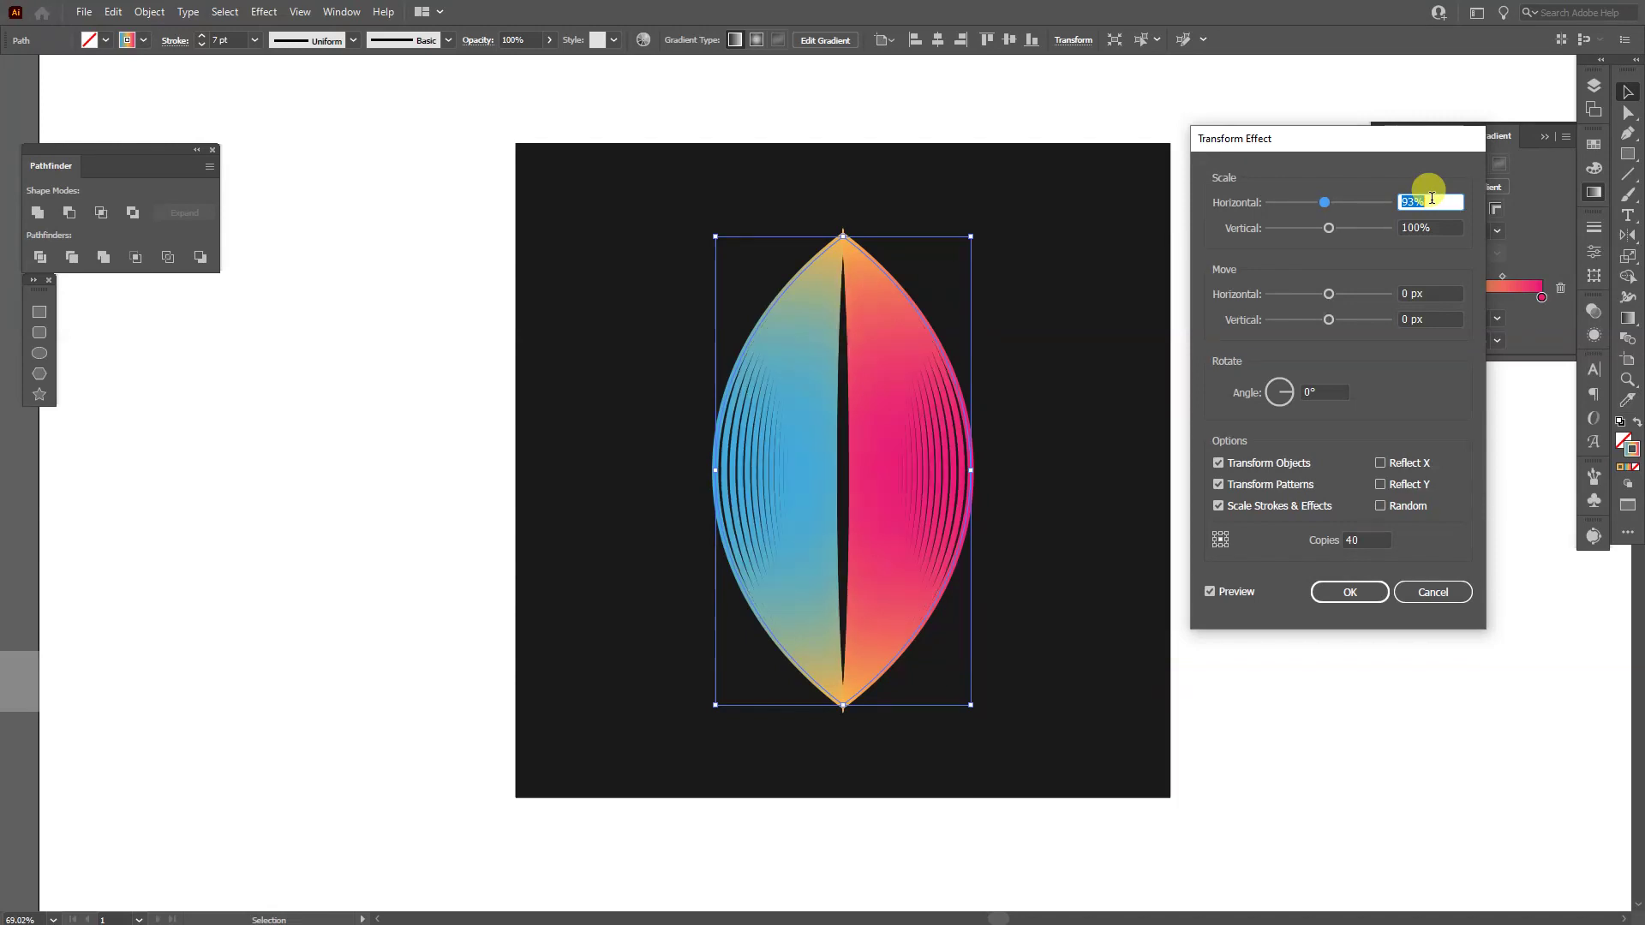
key("Down")
key("Down")
key("Down")
key("Down")
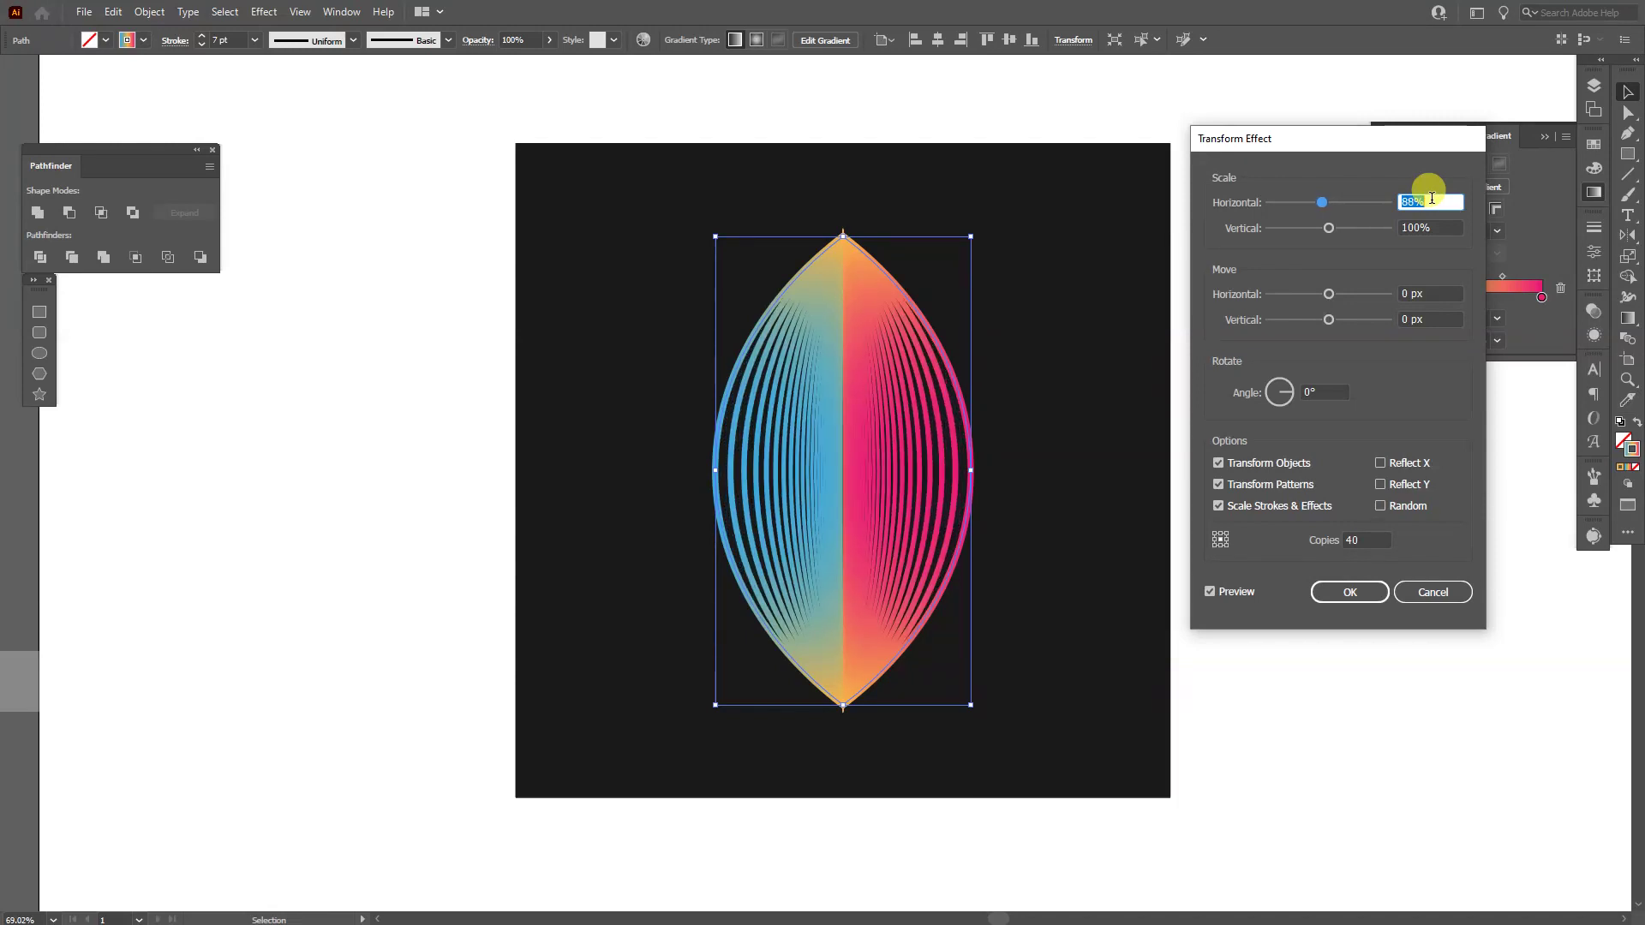
key("Down")
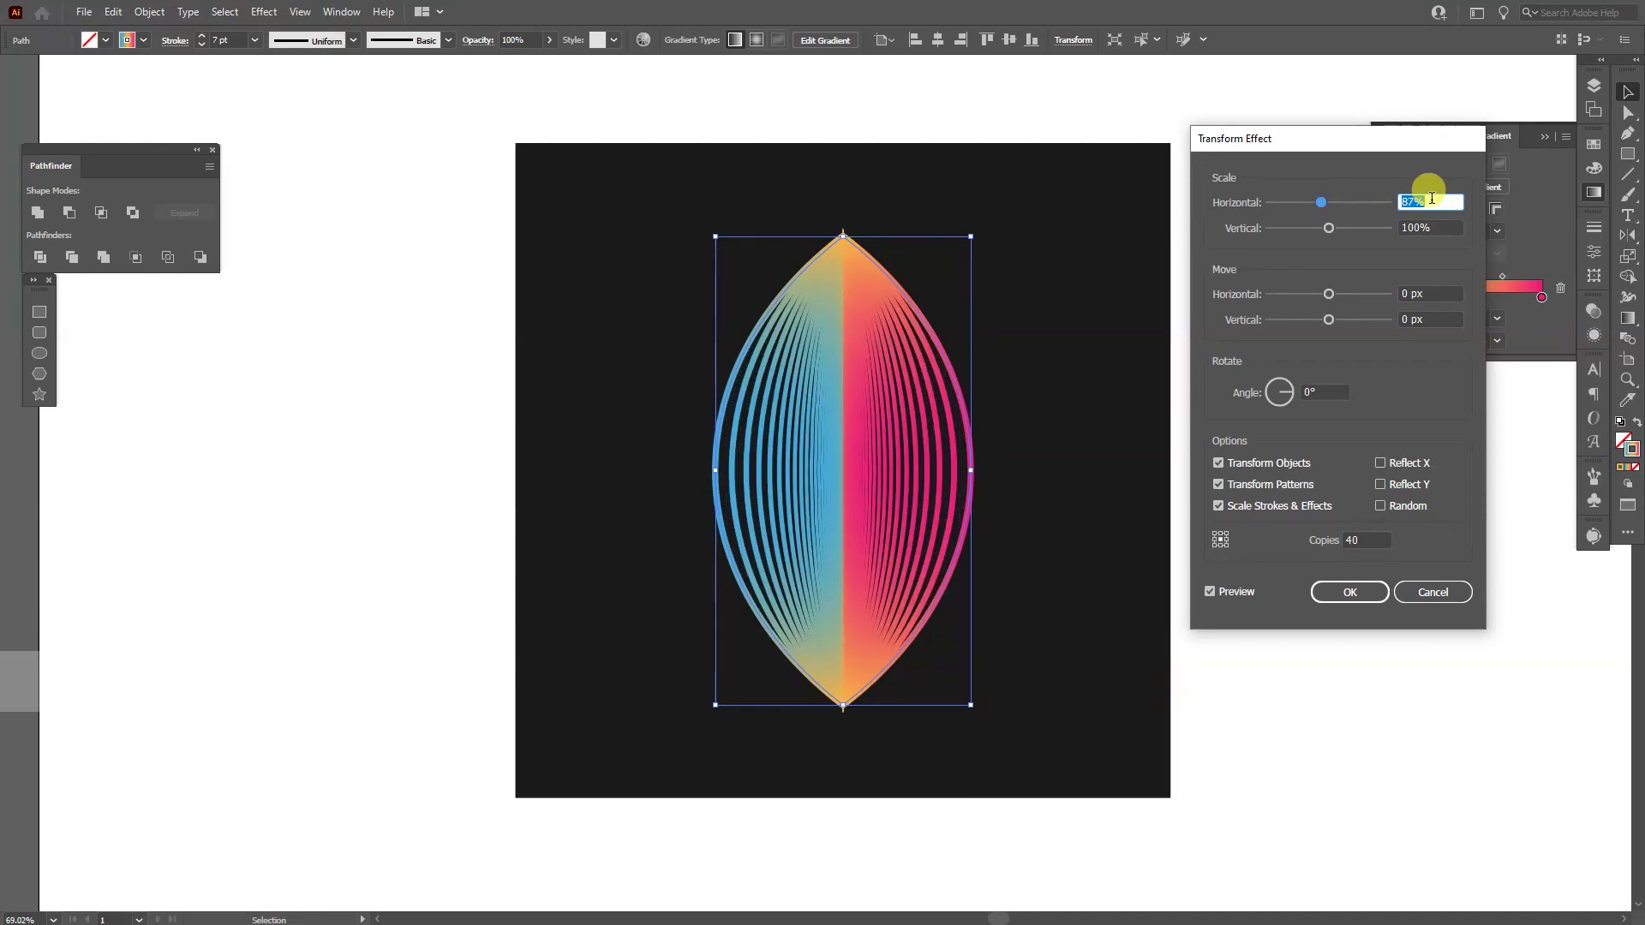
key("Tab")
type("87%")
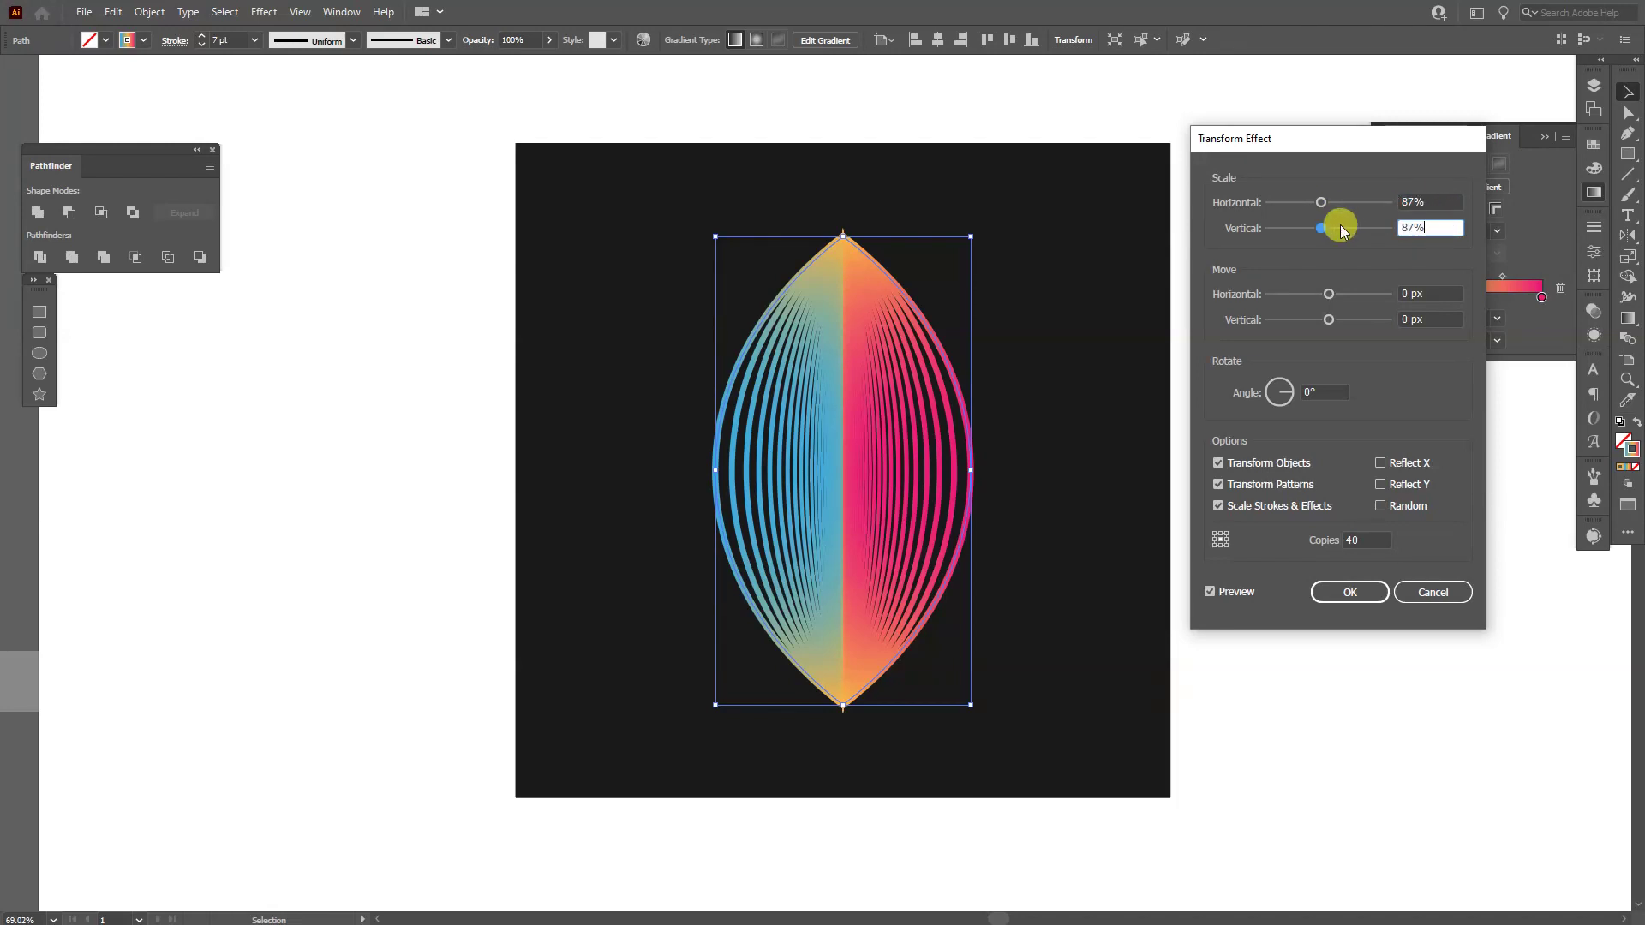
Set the rotation angle to about 11° to twist the copies into a spiral
left_click(1325, 389)
key("Down")
key("Down")
key("Down")
key("Down")
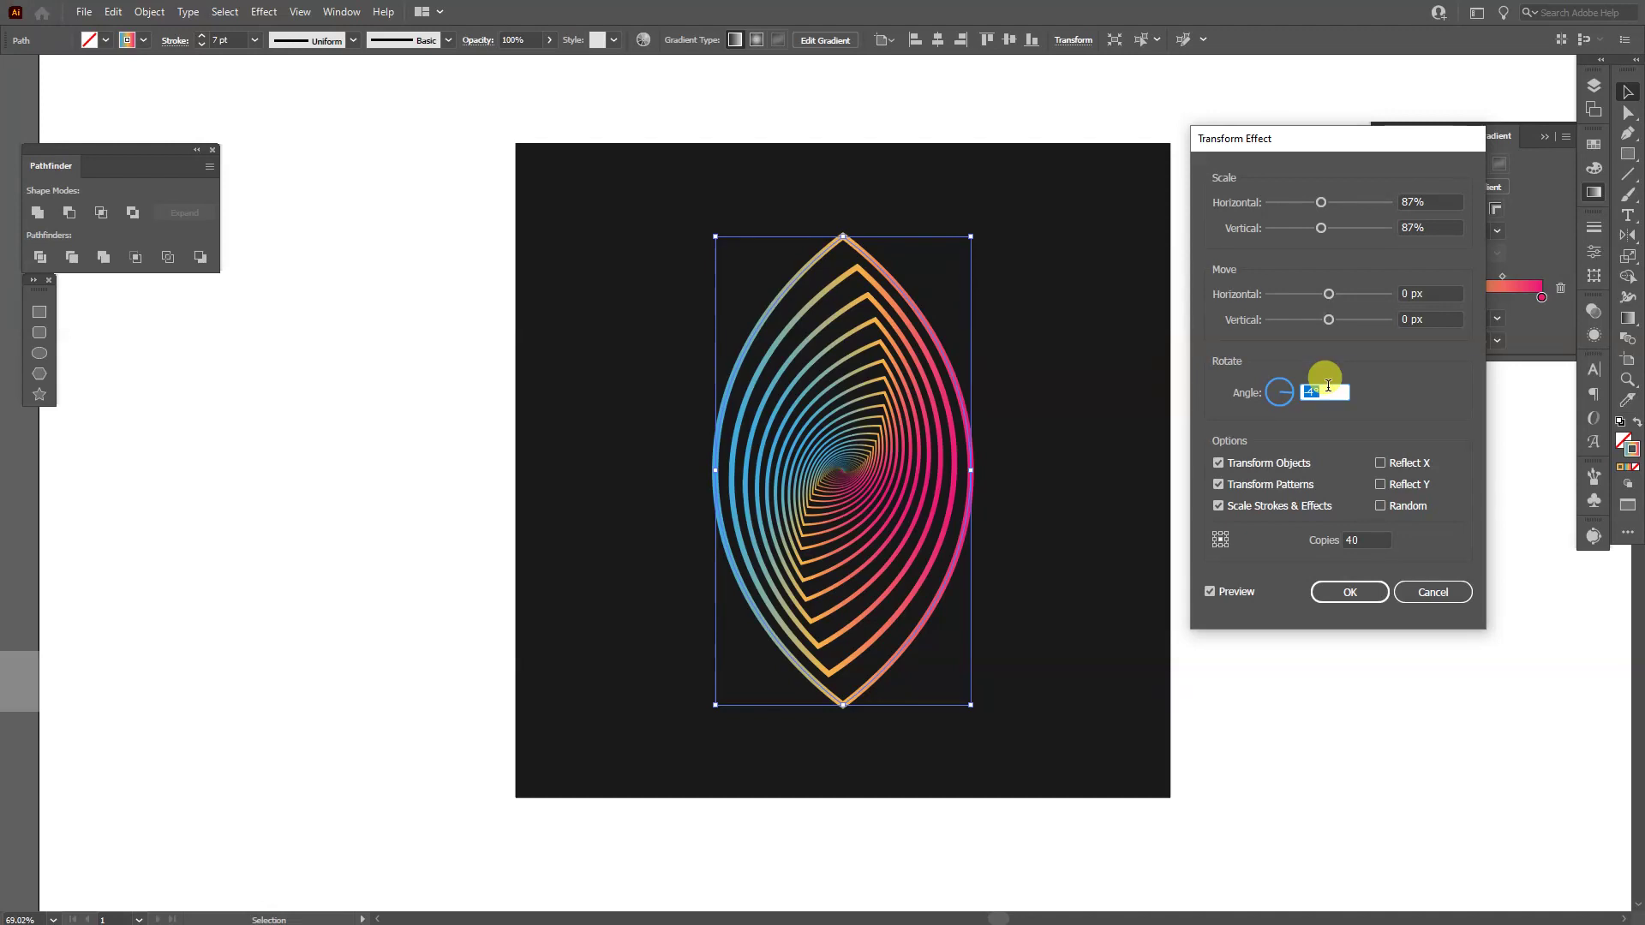
key("Down")
key("Down")
key("Down")
key("Down")
key("Down")
key("Down")
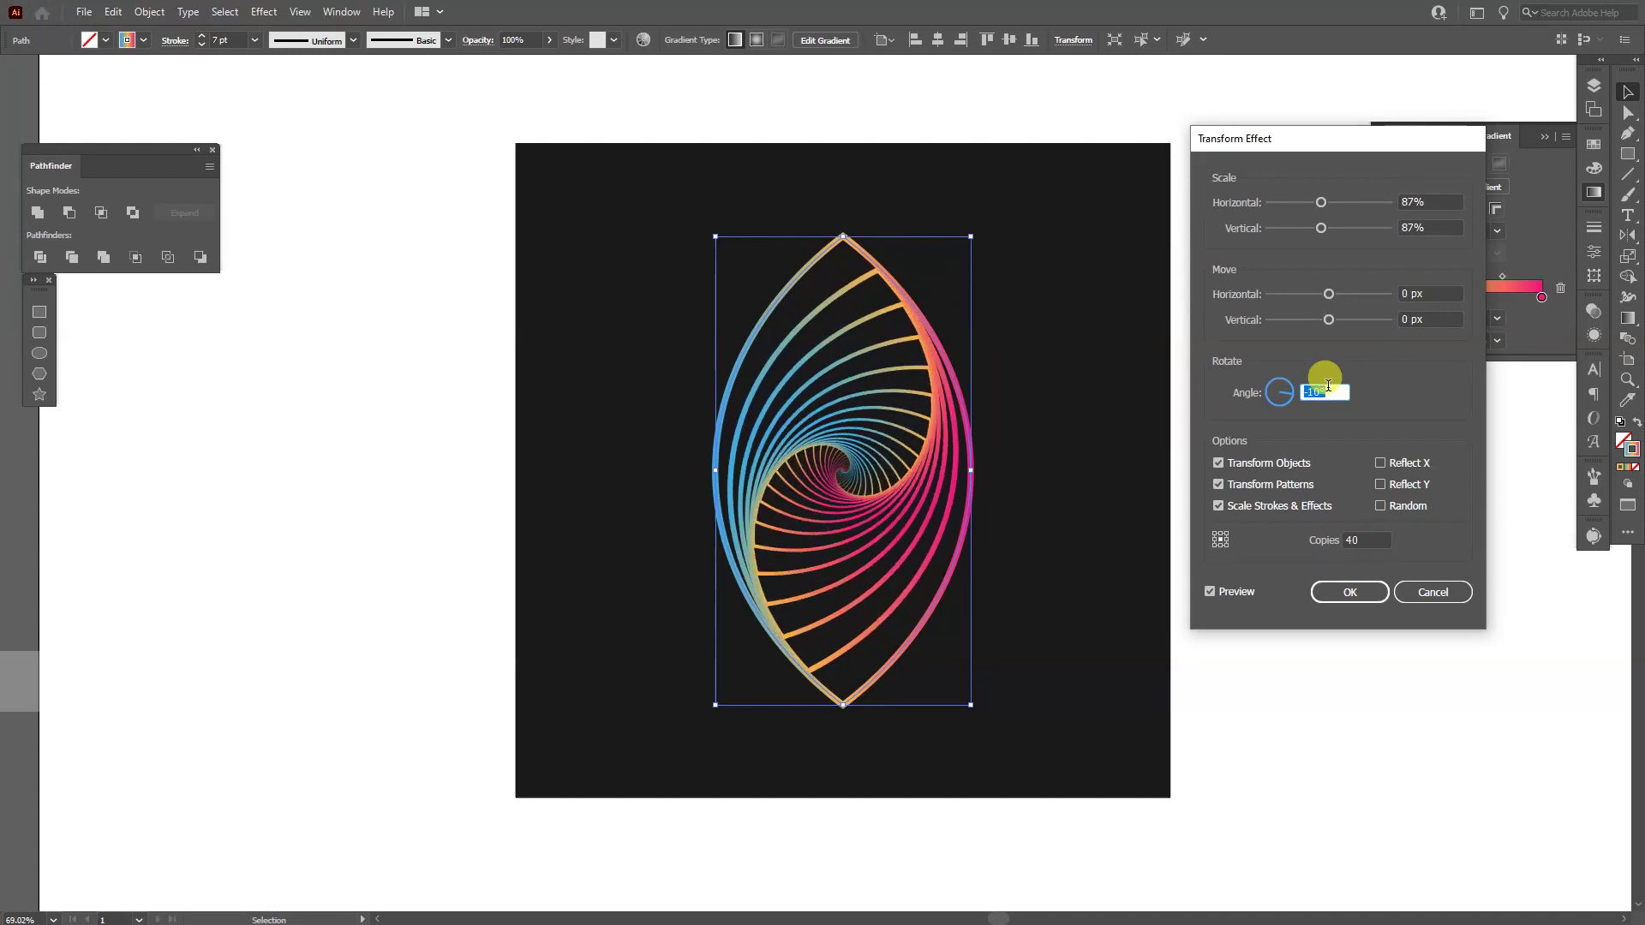
key("Down")
key("Up")
key("Up")
key("Up")
key("Up")
key("Up")
key("Up")
key("Up")
key("Up")
key("Up")
key("Up")
key("Up")
key("Up")
key("Up")
key("Up")
key("Up")
key("Up")
key("Up")
key("Up")
key("Up")
key("Up")
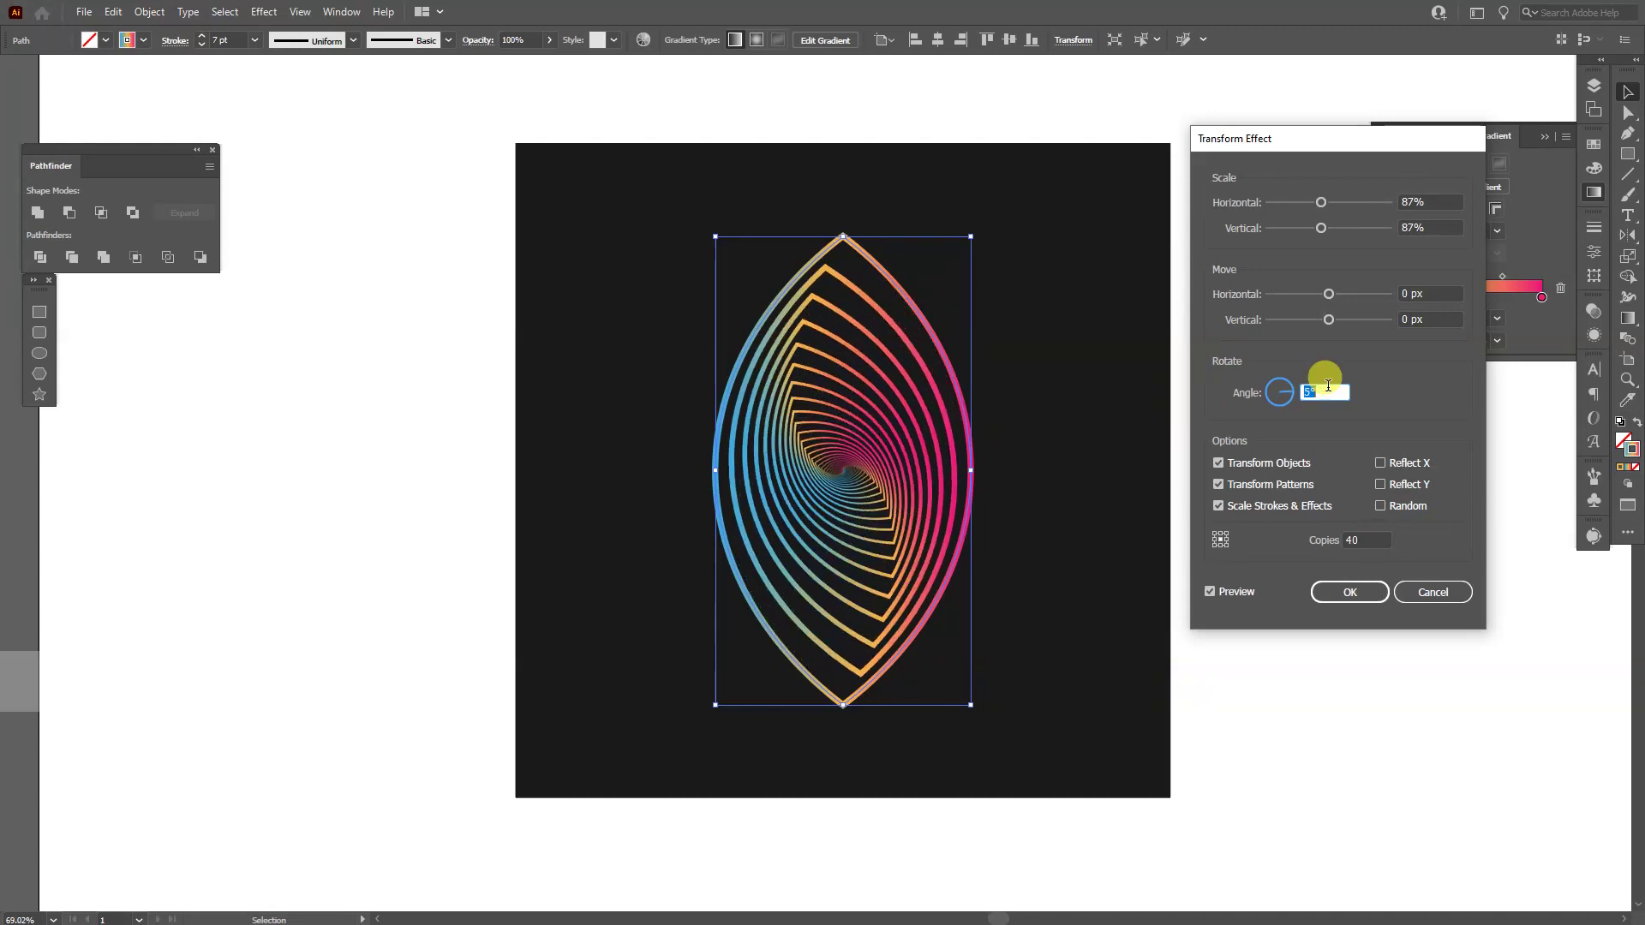
key("Up")
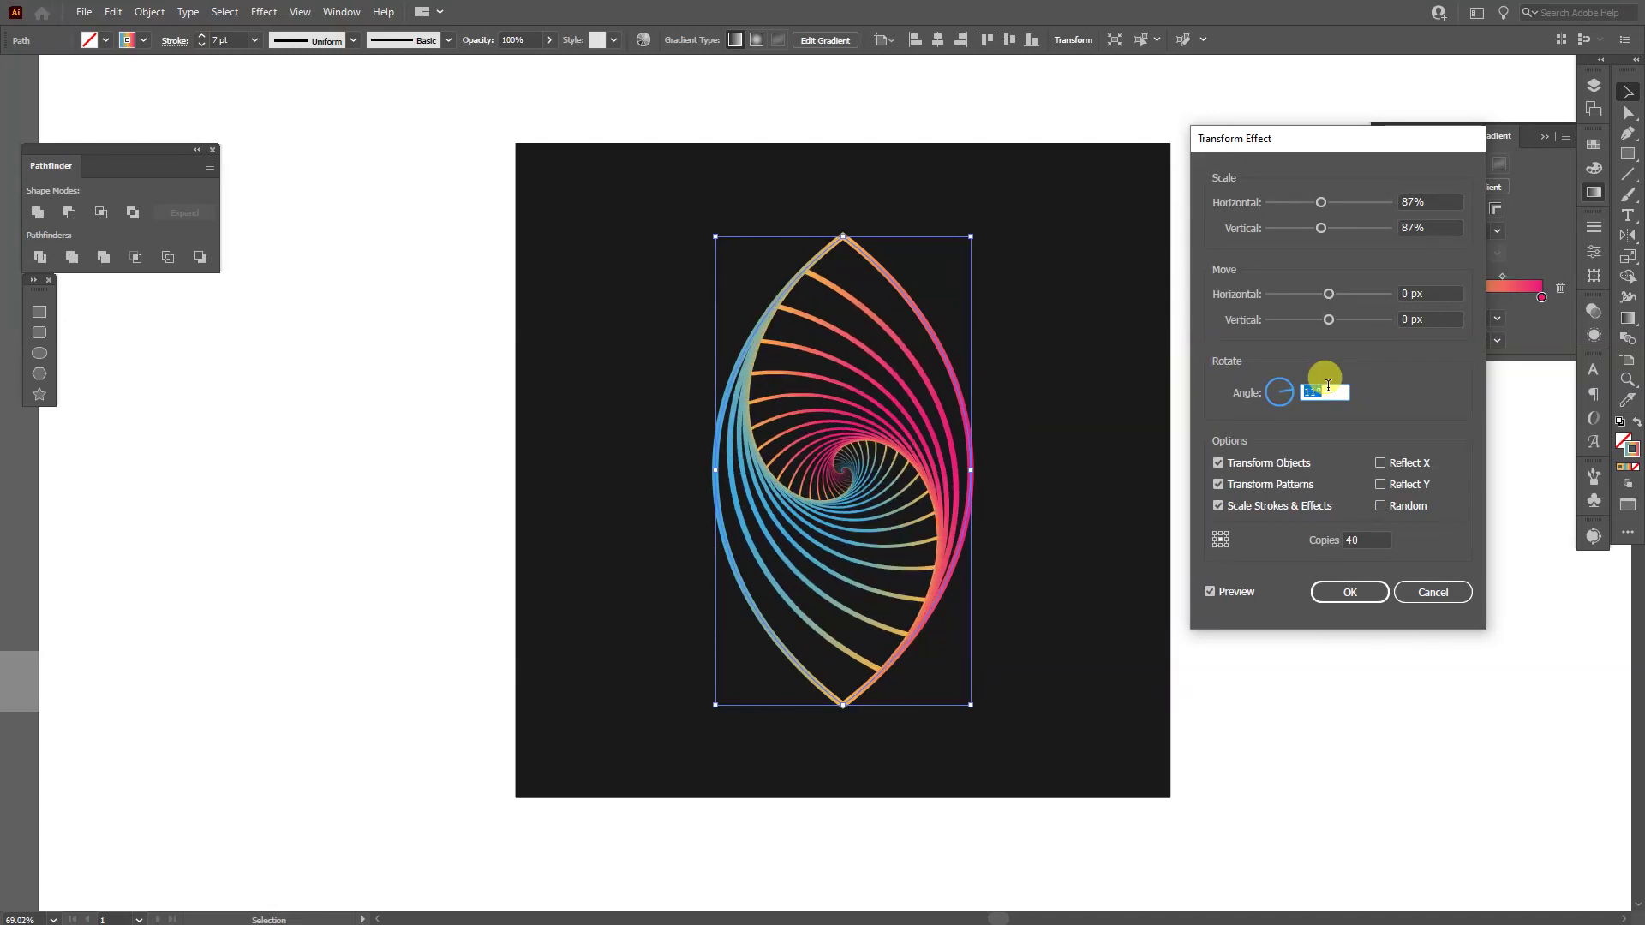
Apply the Transform effect and set the spiral path's stroke weight to 11 pt
left_click(1364, 592)
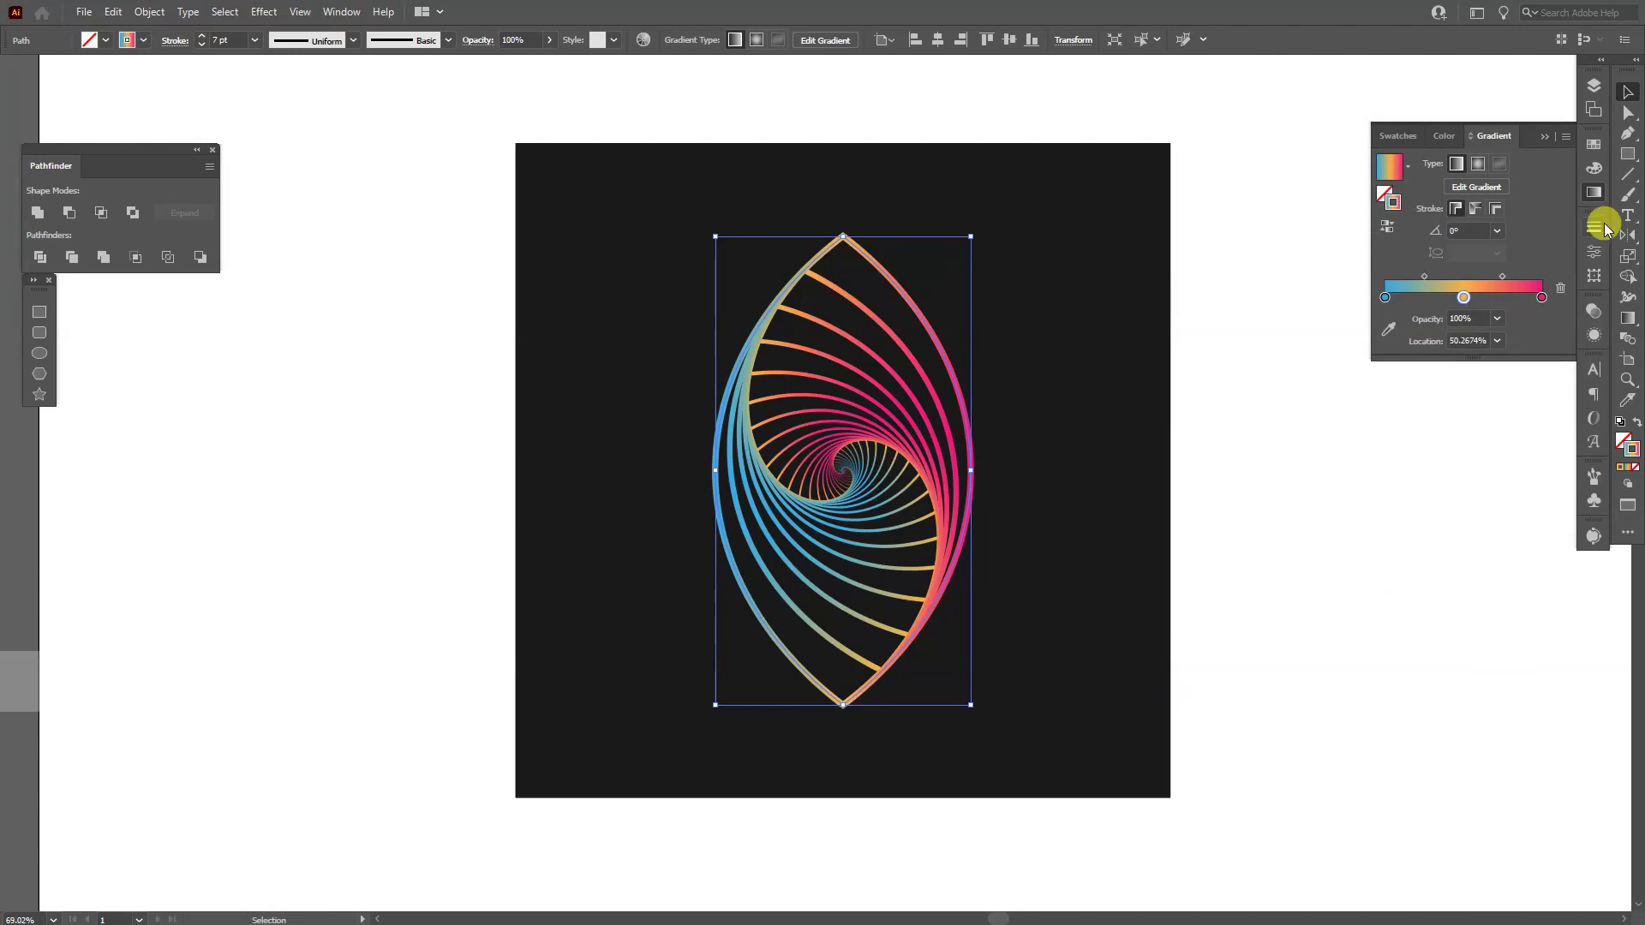
left_click(1628, 89)
left_click(1005, 496)
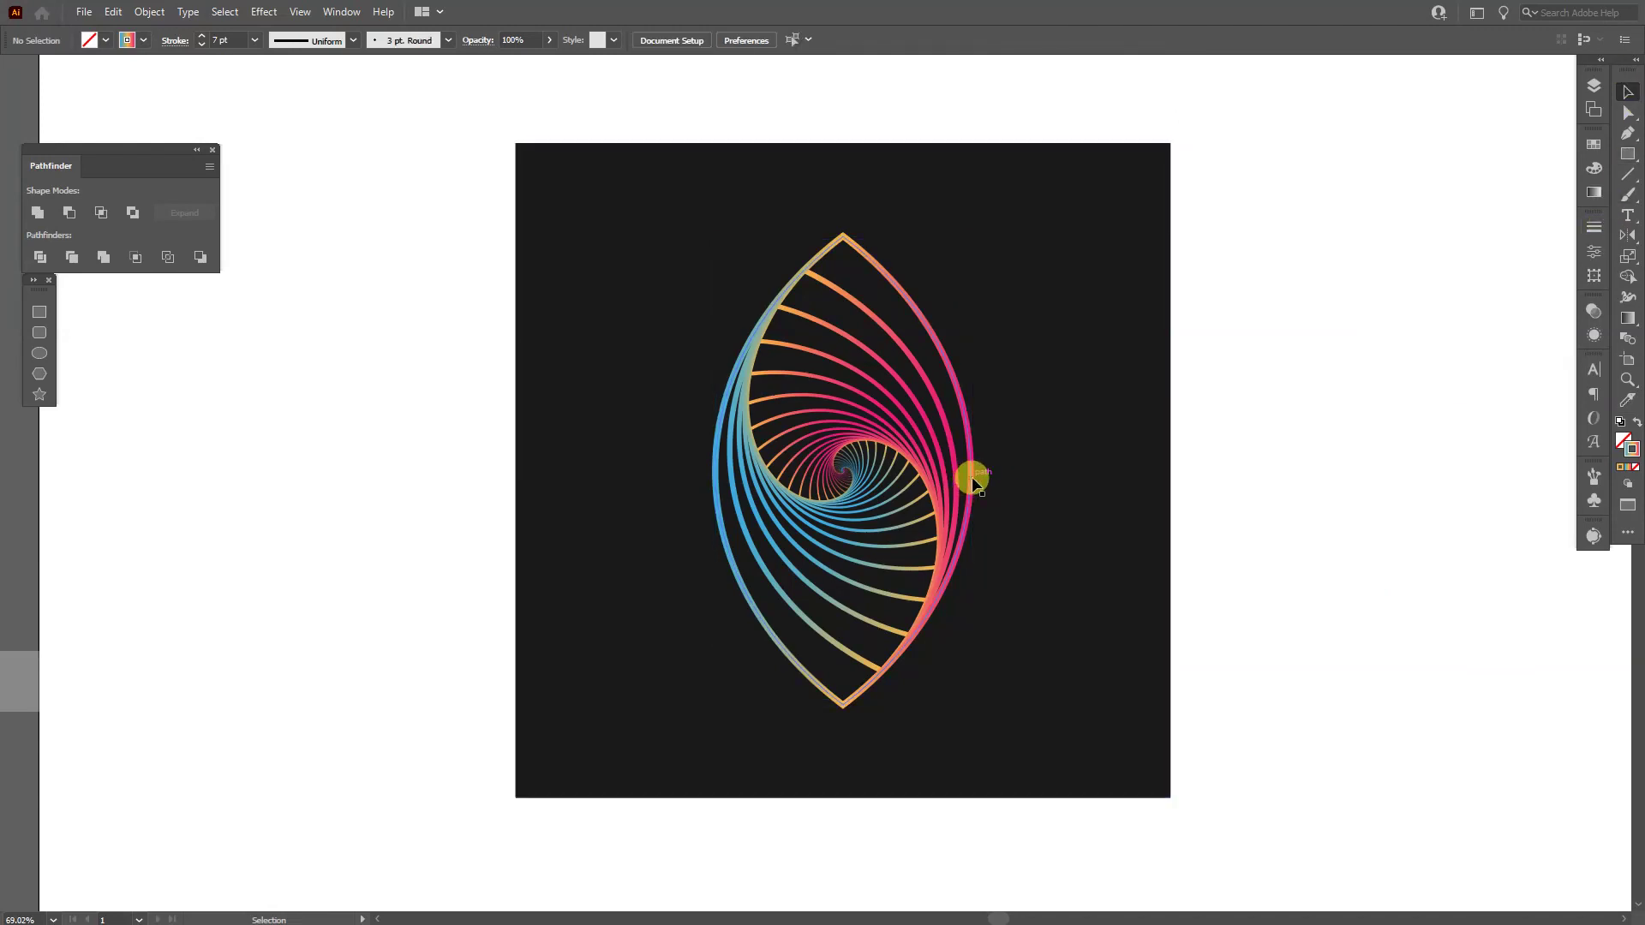
left_click(974, 483)
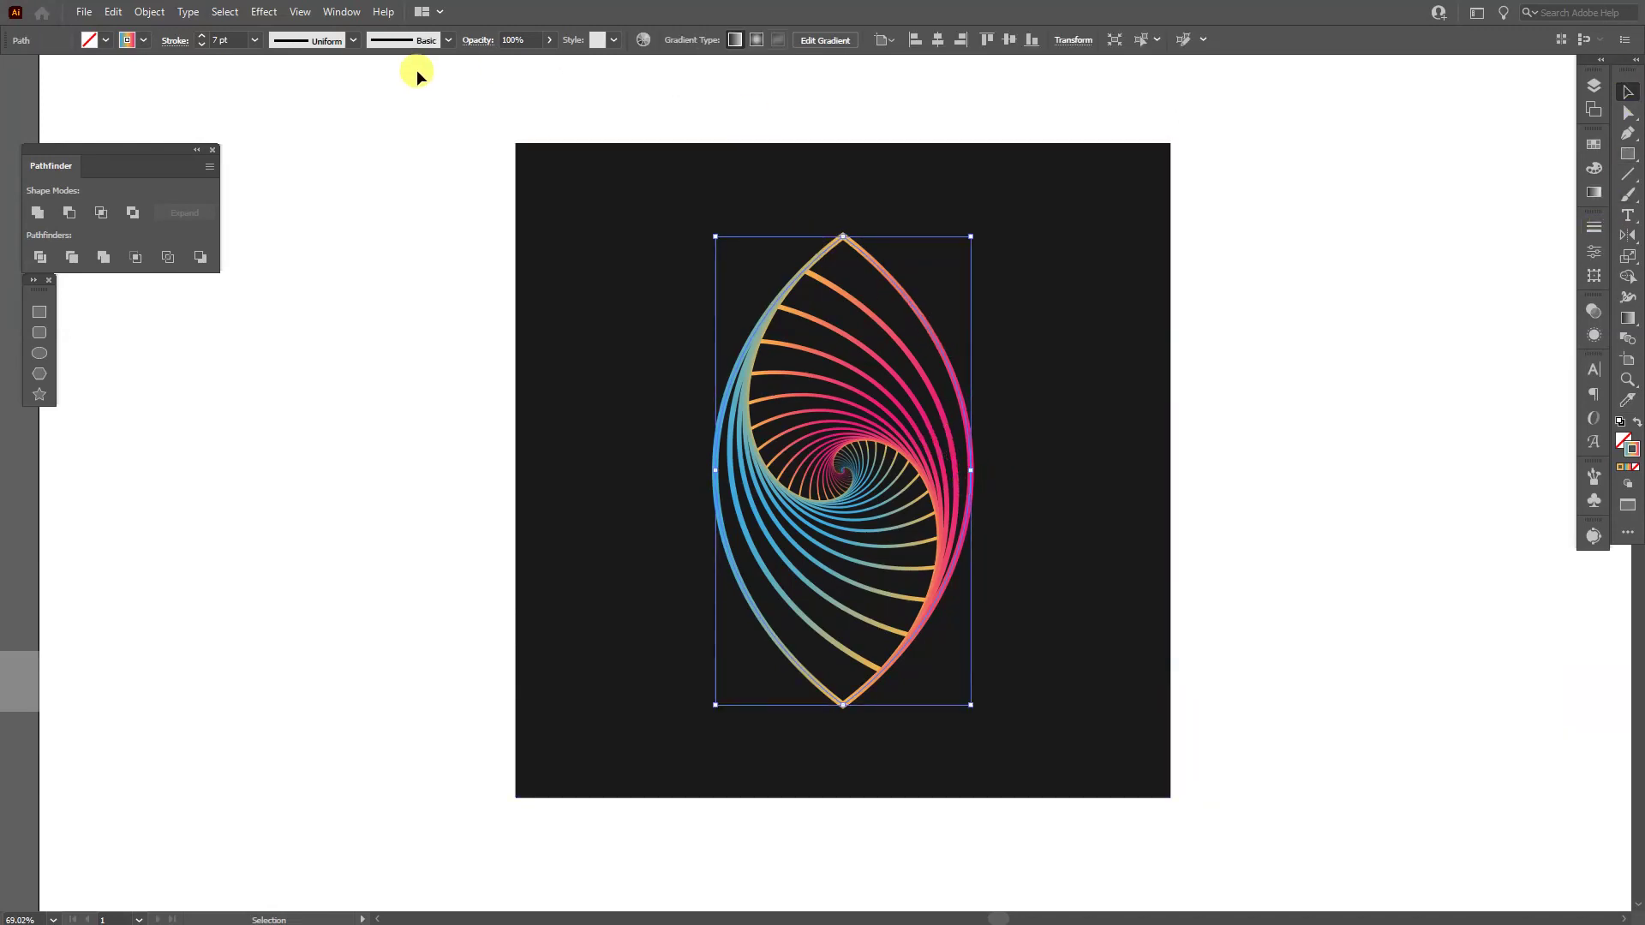
type("11")
key("Return")
Alt-drag the lens's top anchor handle to bend the top point into a curled tip
key("ctrl+shift+a")
scroll(870, 249, "up", 4)
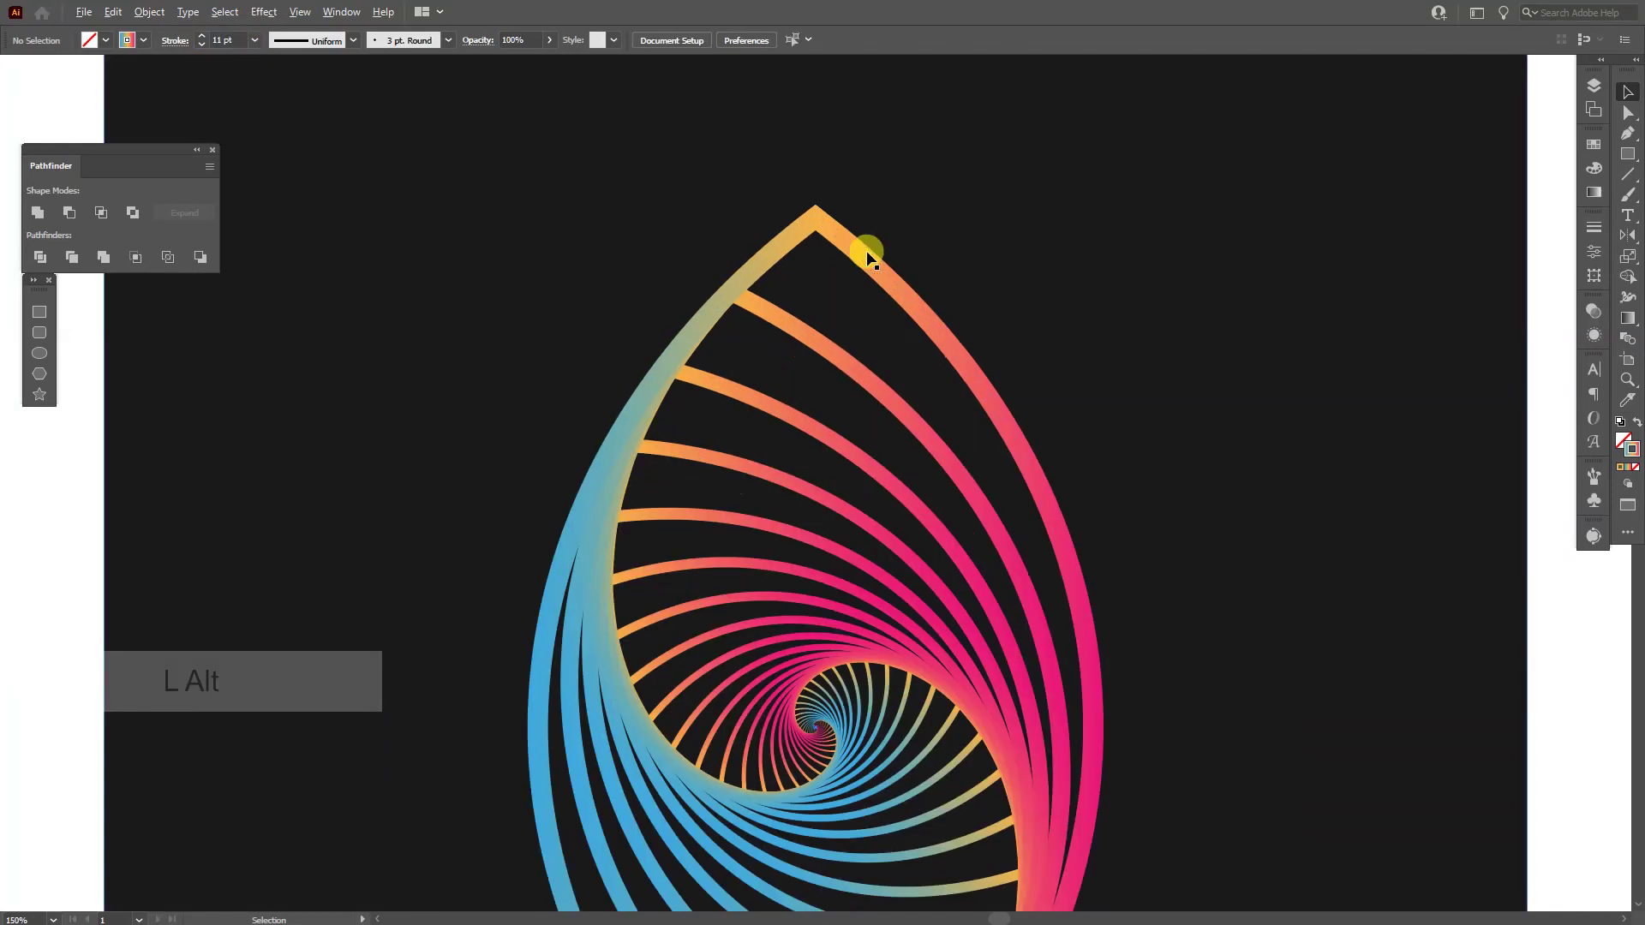
left_click(815, 225)
key("alt")
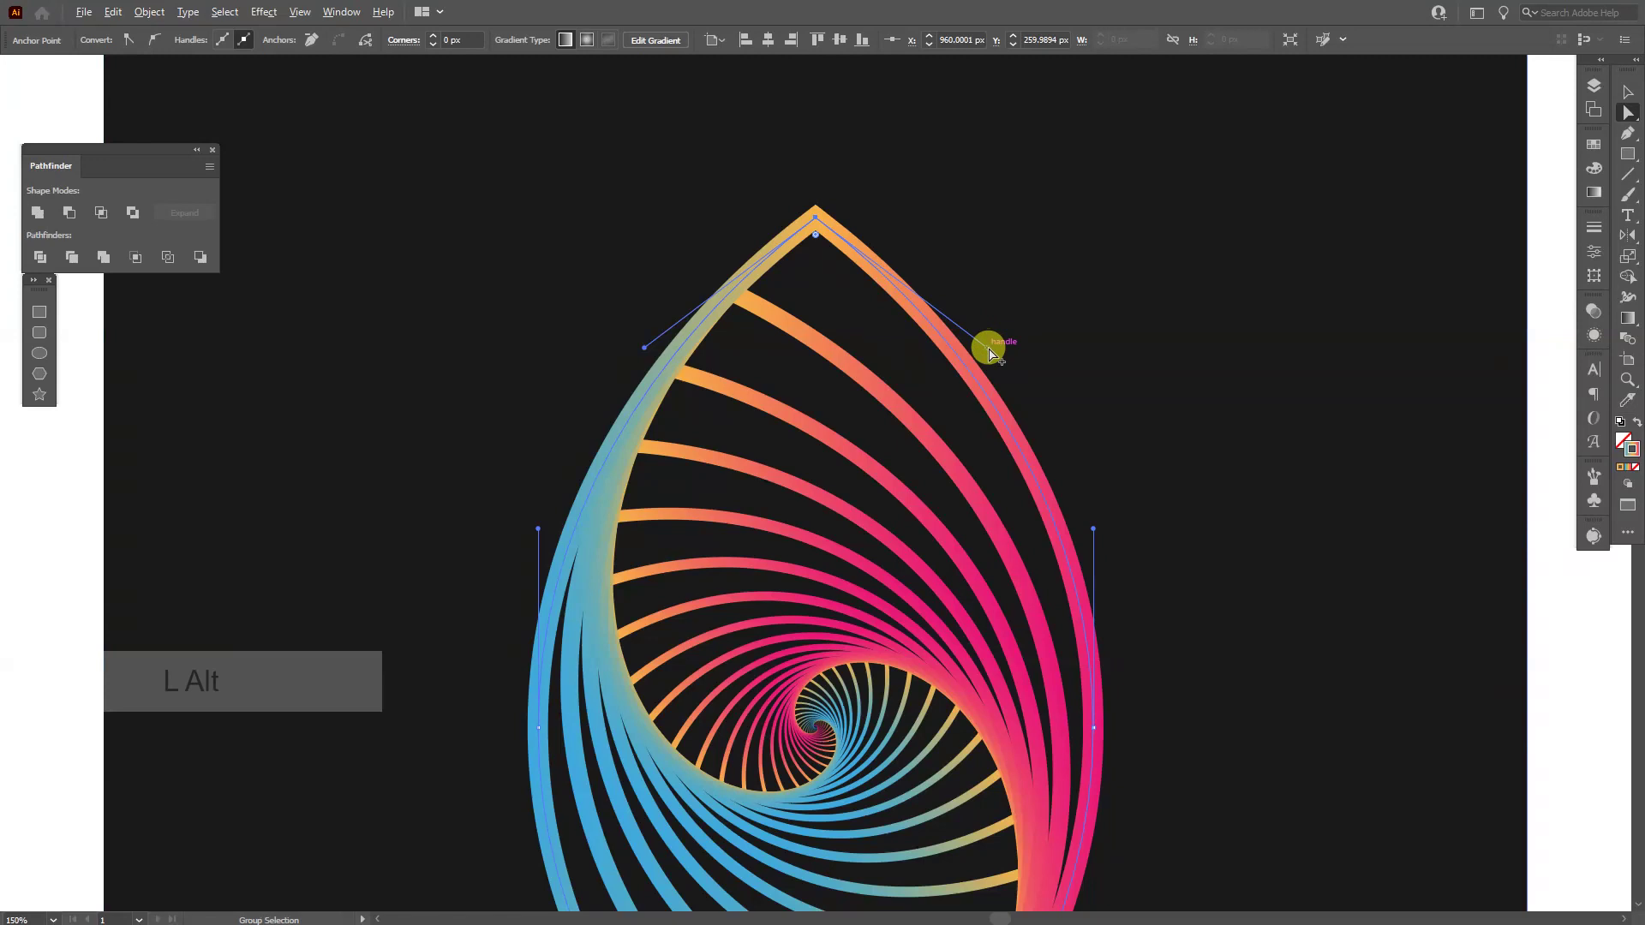
left_click_drag(988, 351, 822, 326)
Raise the right anchor's upper handle to reshape the side, then deselect and recentre the view
key("ctrl+minus")
left_click_drag(1061, 352, 1047, 311)
left_click(1428, 385)
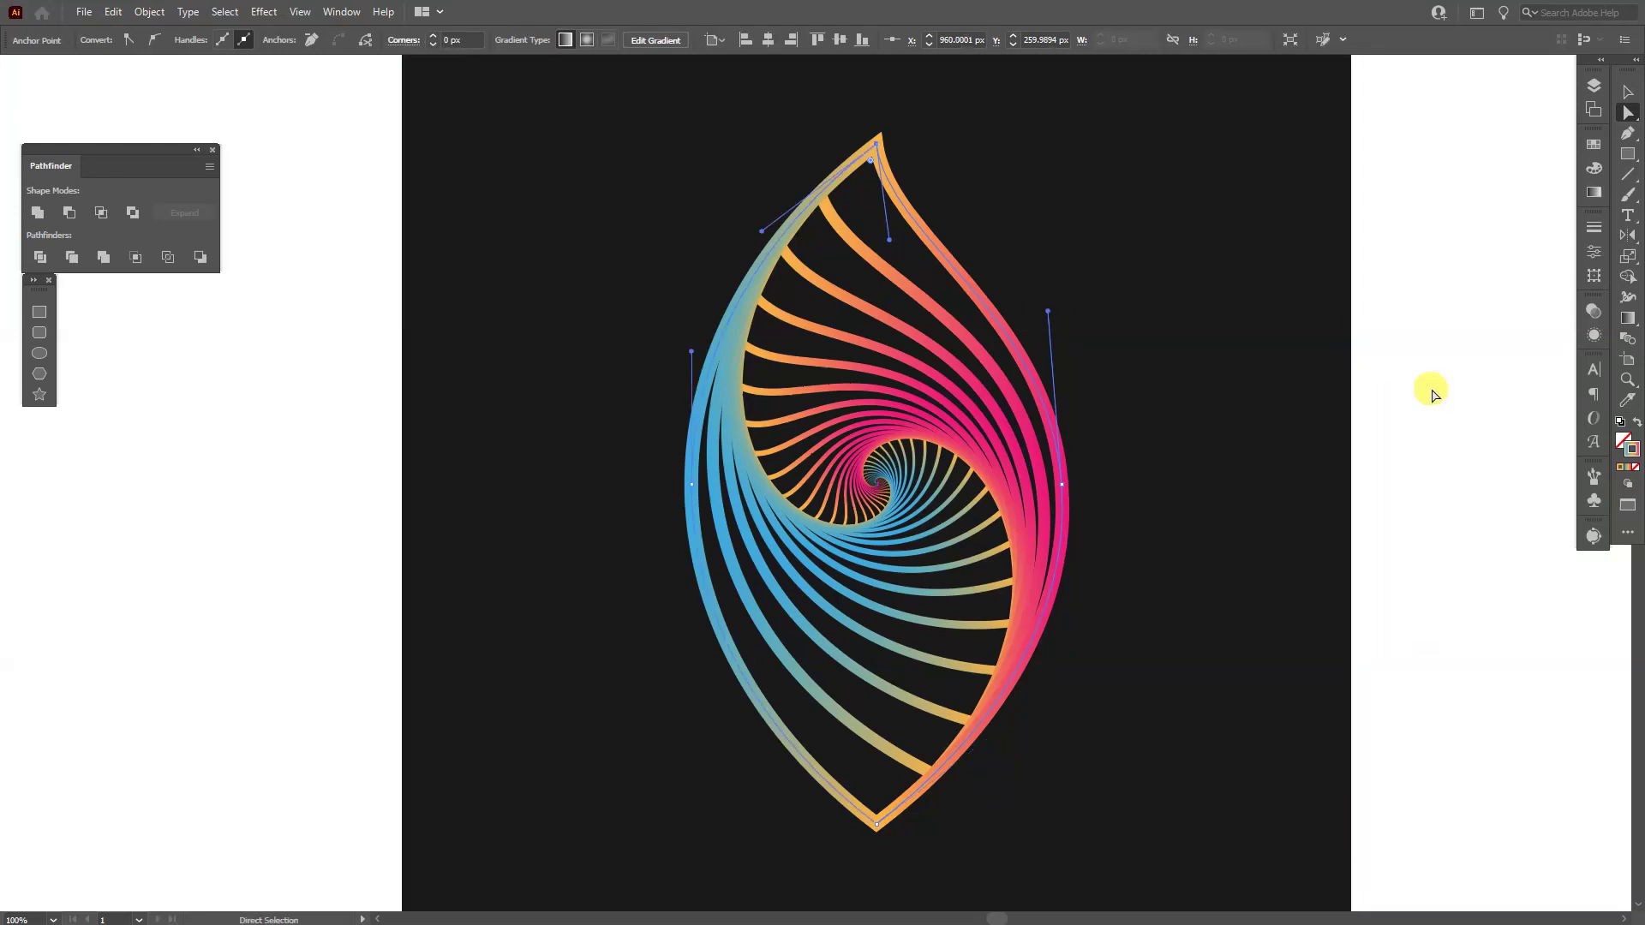
key("space")
left_click_drag(1355, 438, 1320, 434)
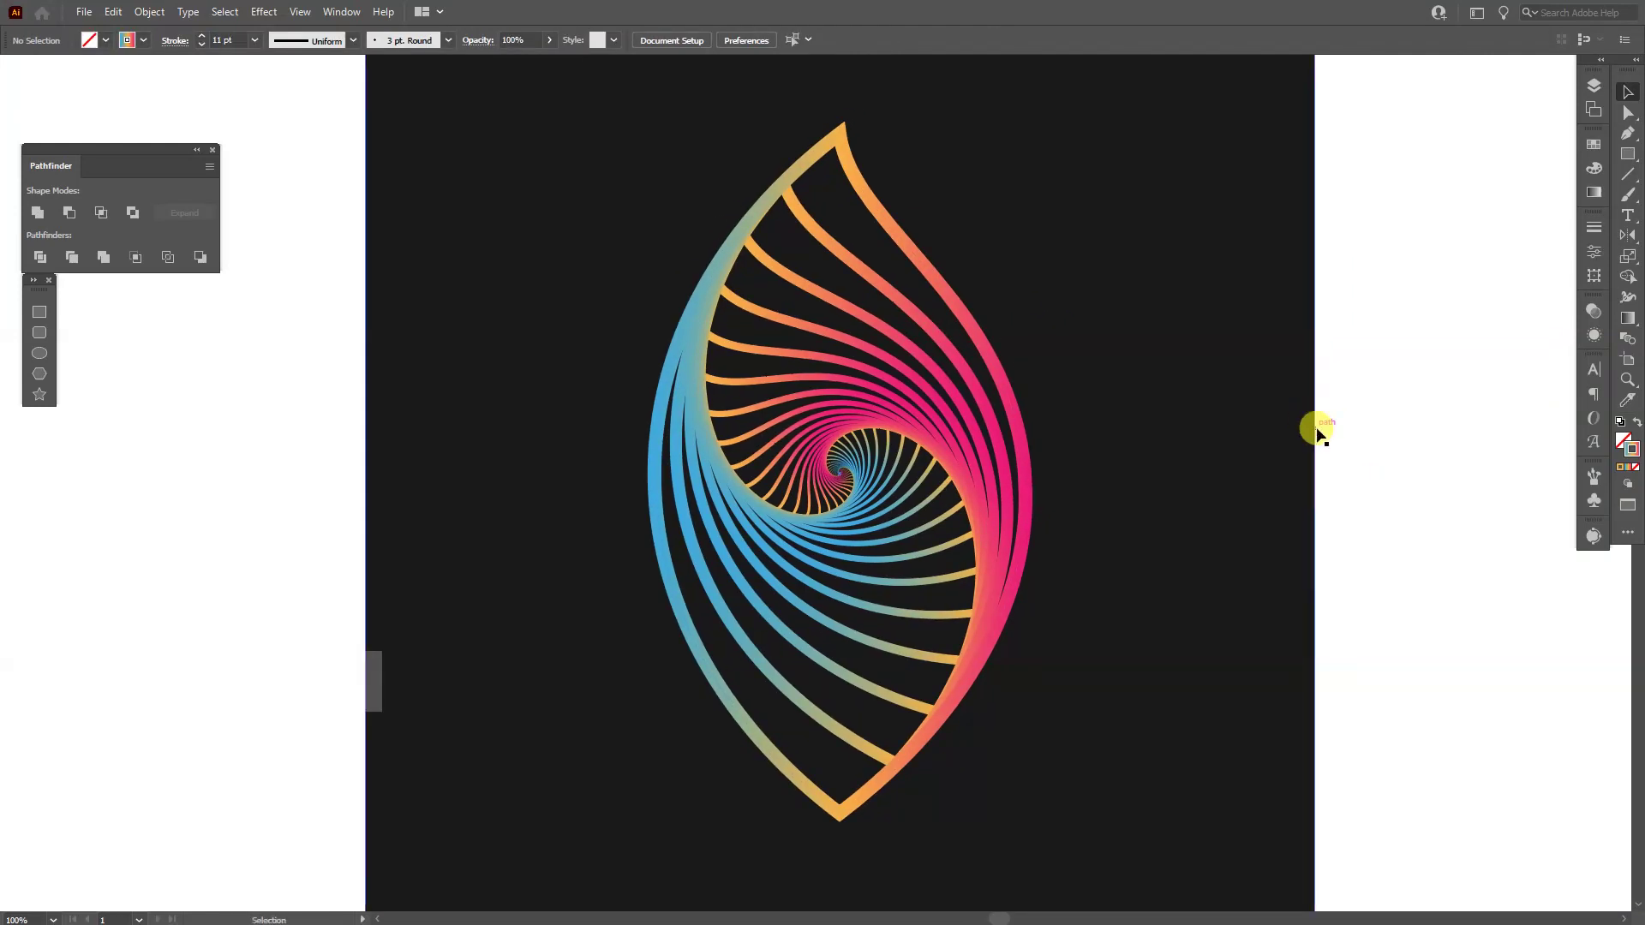